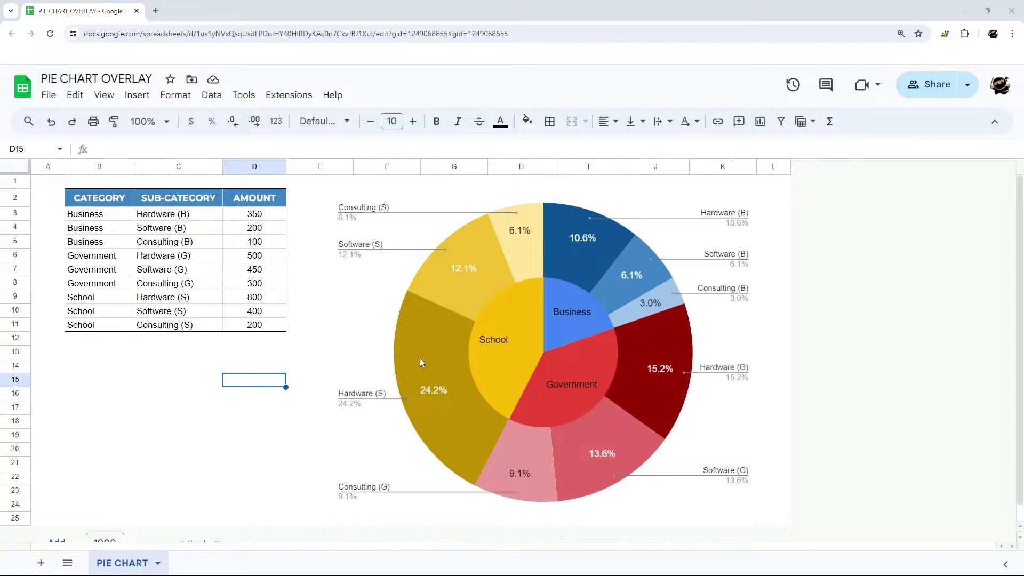
# Pull the doughnut aside to reveal the pie and point out the category and sub-category columns.
pyautogui.moveTo(420, 362)
pyautogui.mouseDown()
pyautogui.moveTo(278, 370)
pyautogui.moveTo(360, 380)
pyautogui.moveTo(418, 367)
pyautogui.moveTo(421, 350)
pyautogui.mouseUp()
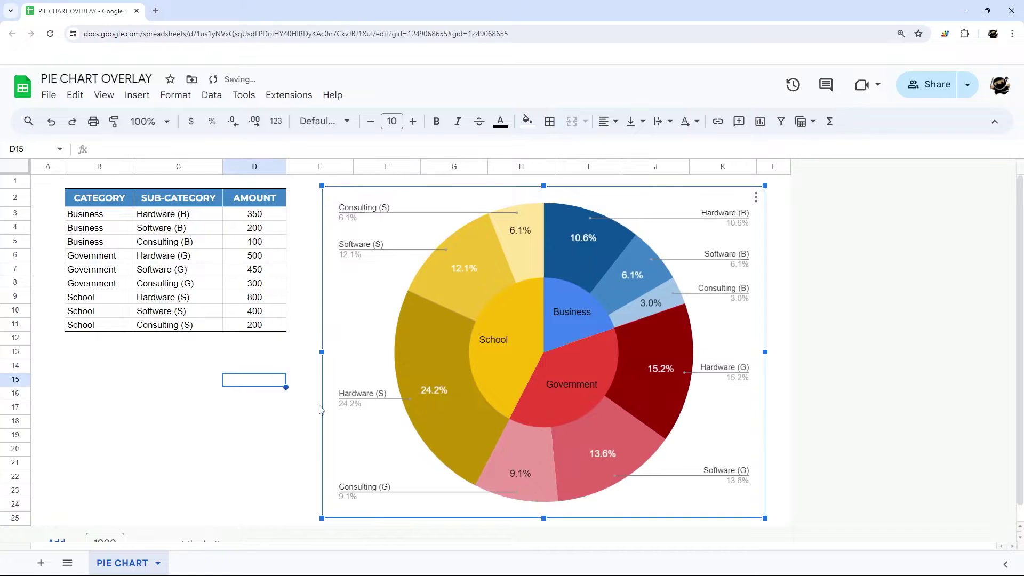
pyautogui.click(244, 413)
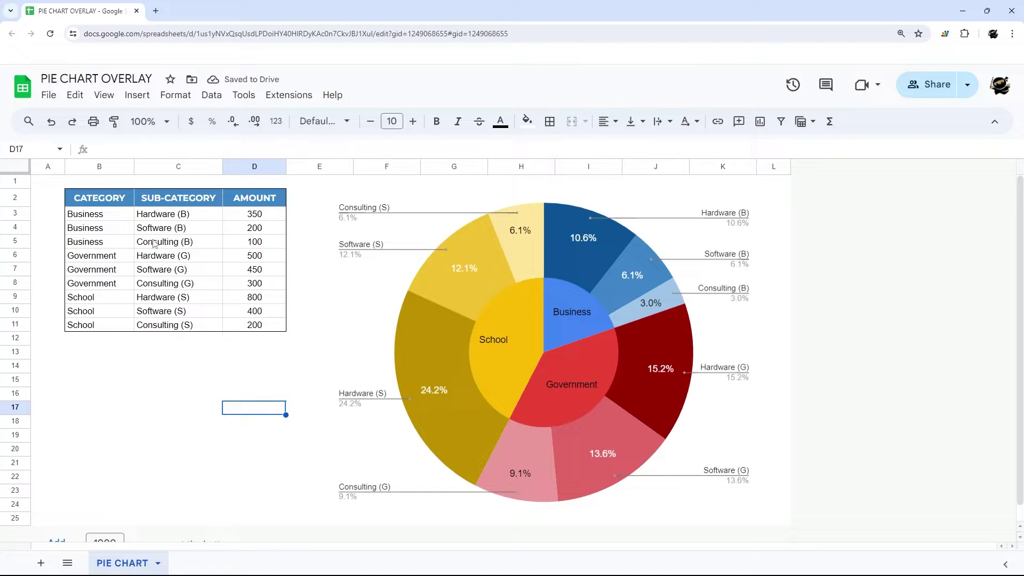
pyautogui.moveTo(98, 215); pyautogui.dragTo(116, 321)
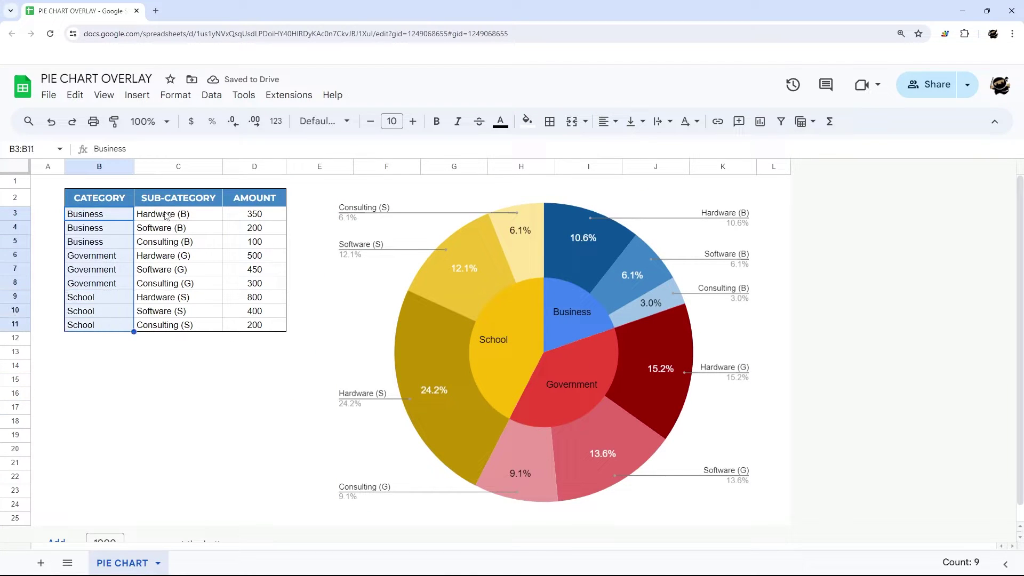
pyautogui.moveTo(166, 216); pyautogui.dragTo(163, 325)
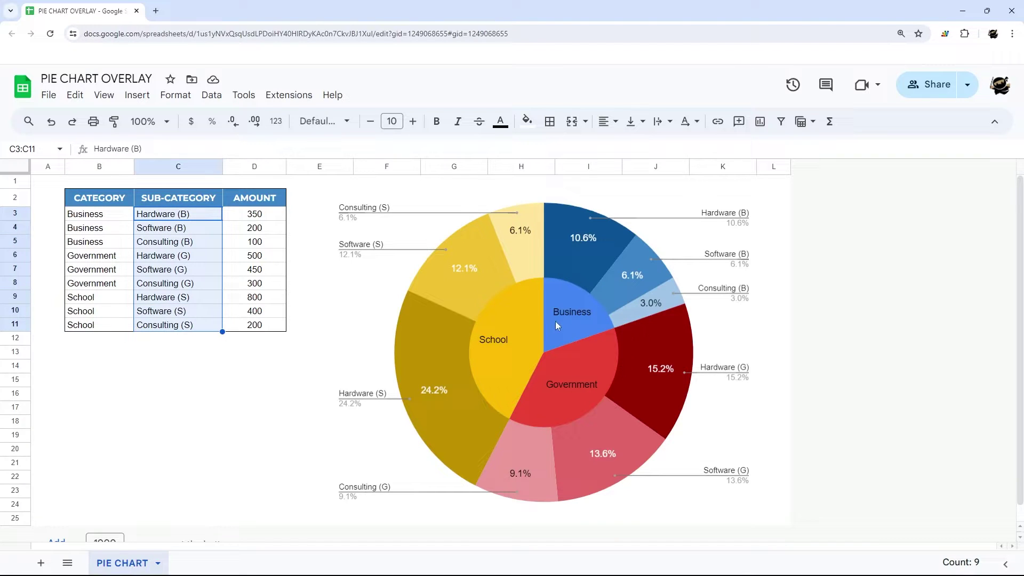
# Change the Hardware (B) amount in D3 to 1500 to test the chart.
pyautogui.click(268, 216)
pyautogui.write('1500')
pyautogui.press('Return')
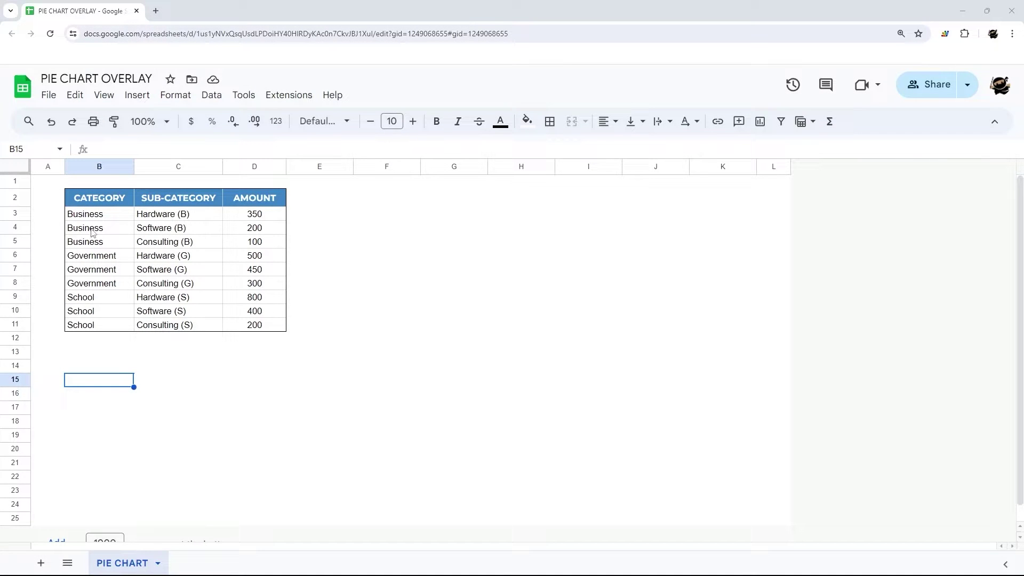
pyautogui.moveTo(99, 201); pyautogui.dragTo(99, 336)
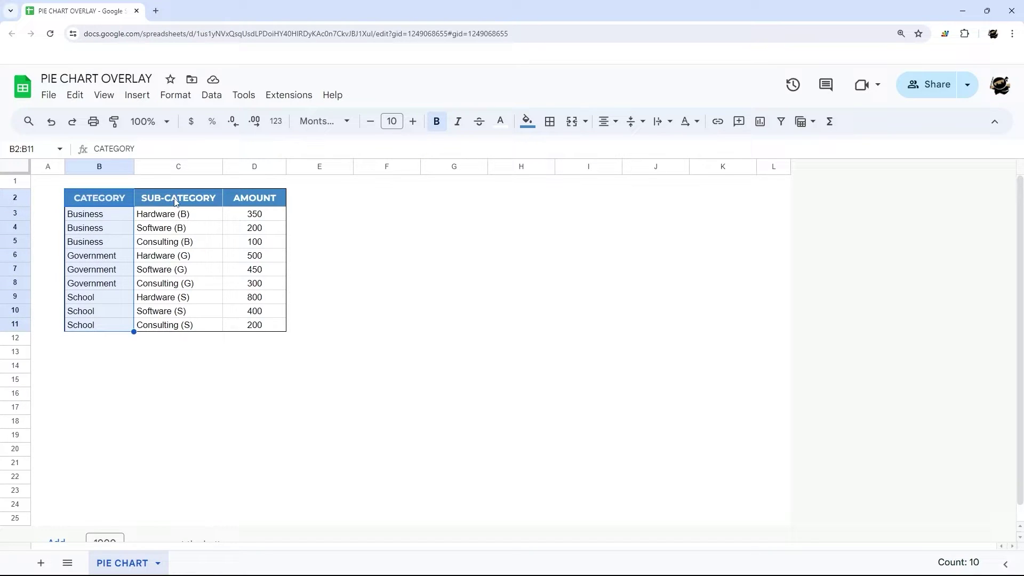
pyautogui.moveTo(175, 202); pyautogui.dragTo(173, 330)
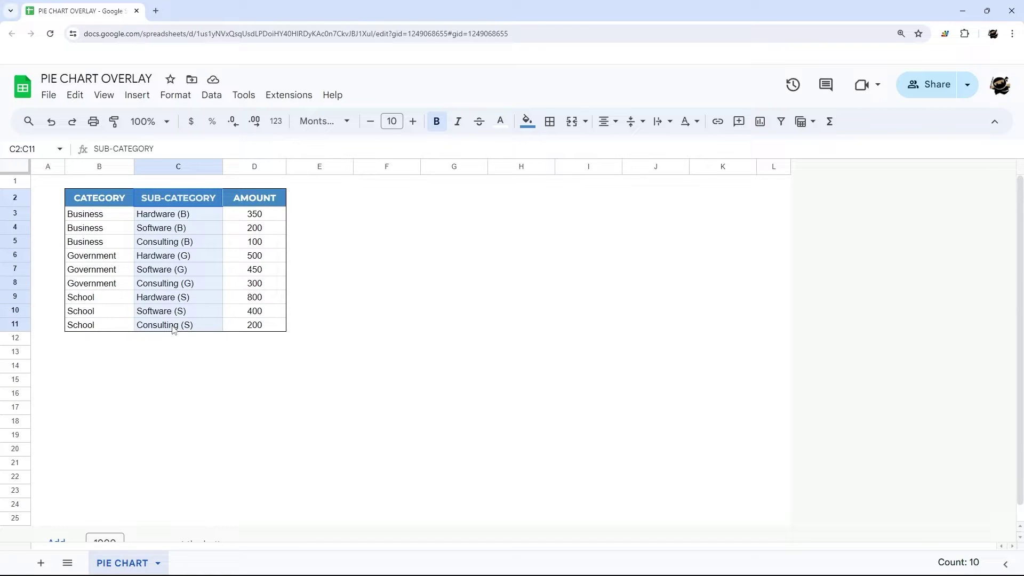
pyautogui.moveTo(264, 199); pyautogui.dragTo(256, 329)
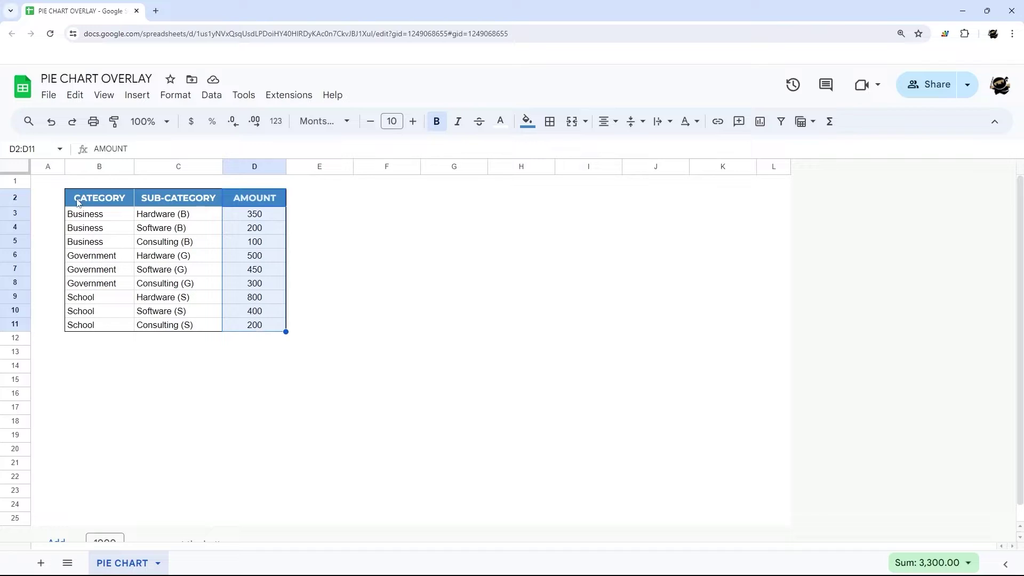
pyautogui.click(171, 216)
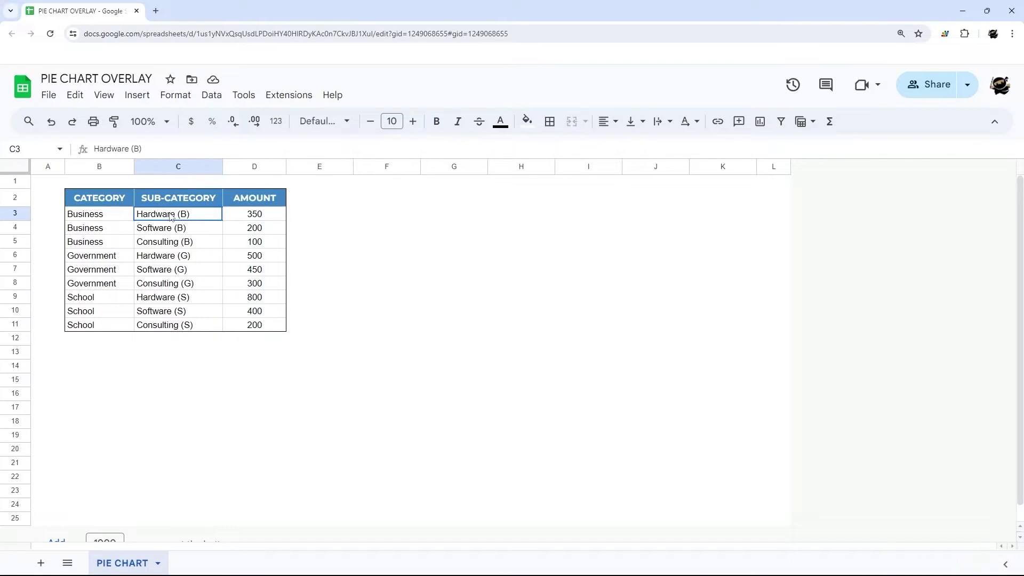
pyautogui.moveTo(174, 228); pyautogui.dragTo(161, 327)
pyautogui.click(160, 300)
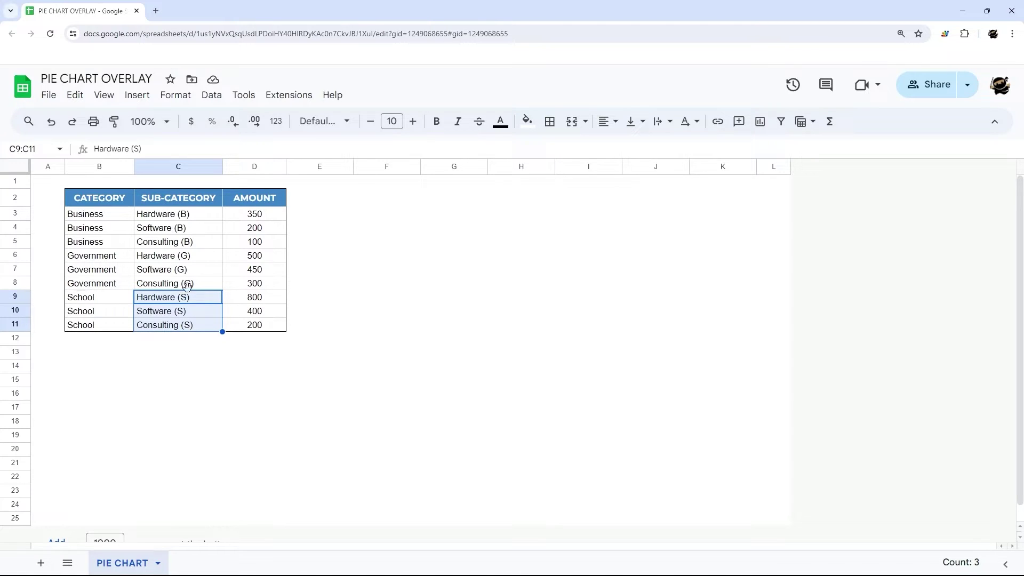
pyautogui.moveTo(181, 219); pyautogui.dragTo(183, 245)
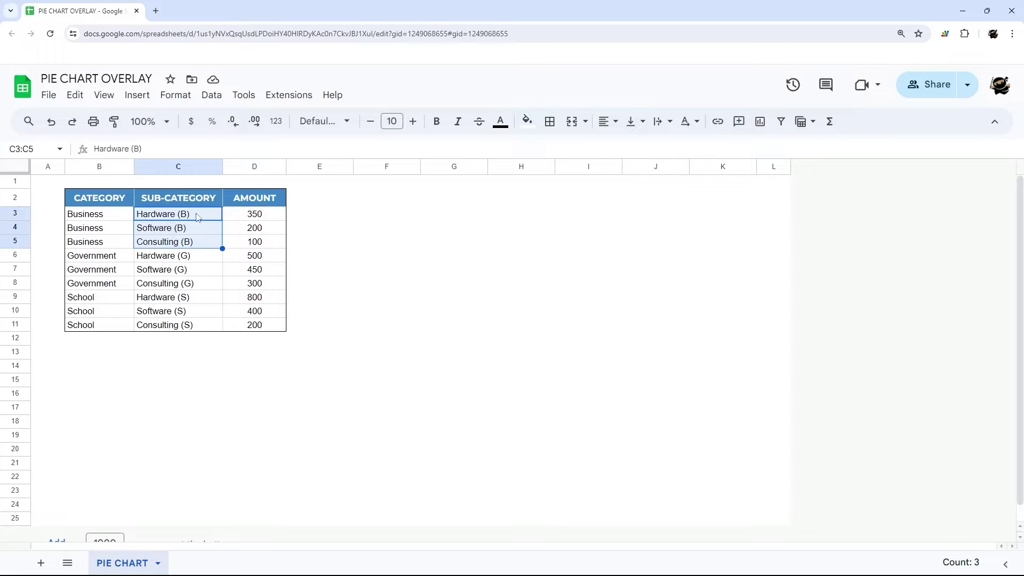
pyautogui.click(188, 219)
pyautogui.moveTo(108, 201); pyautogui.dragTo(251, 325)
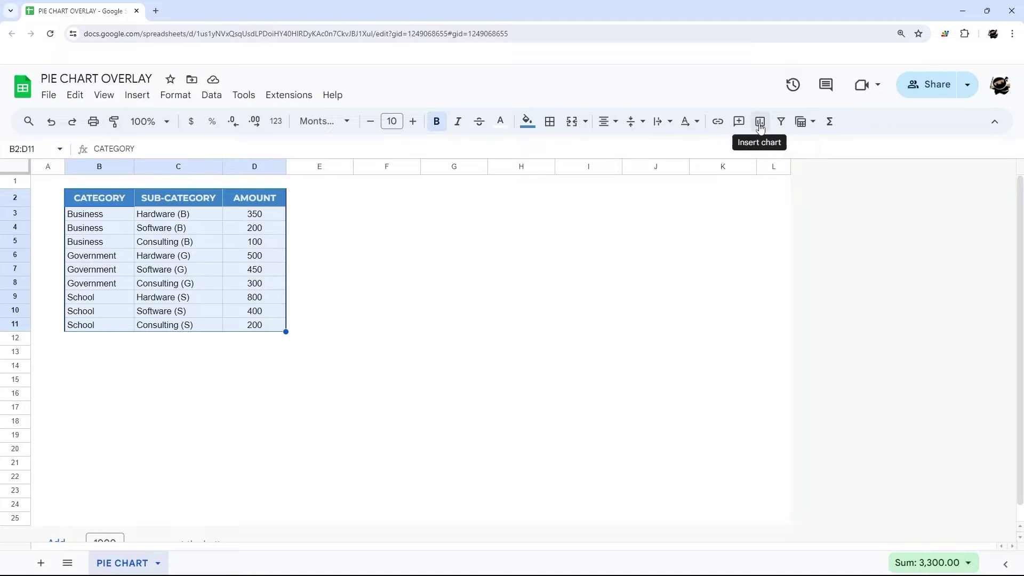
# Insert a chart beside the table and make it a pie chart with AMOUNT as values.
pyautogui.click(137, 96)
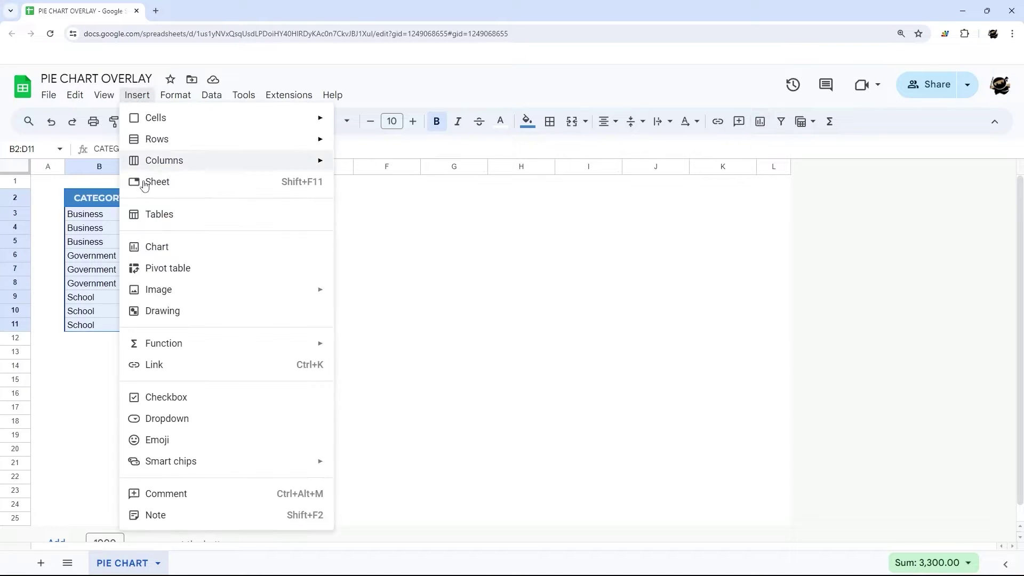
pyautogui.click(176, 250)
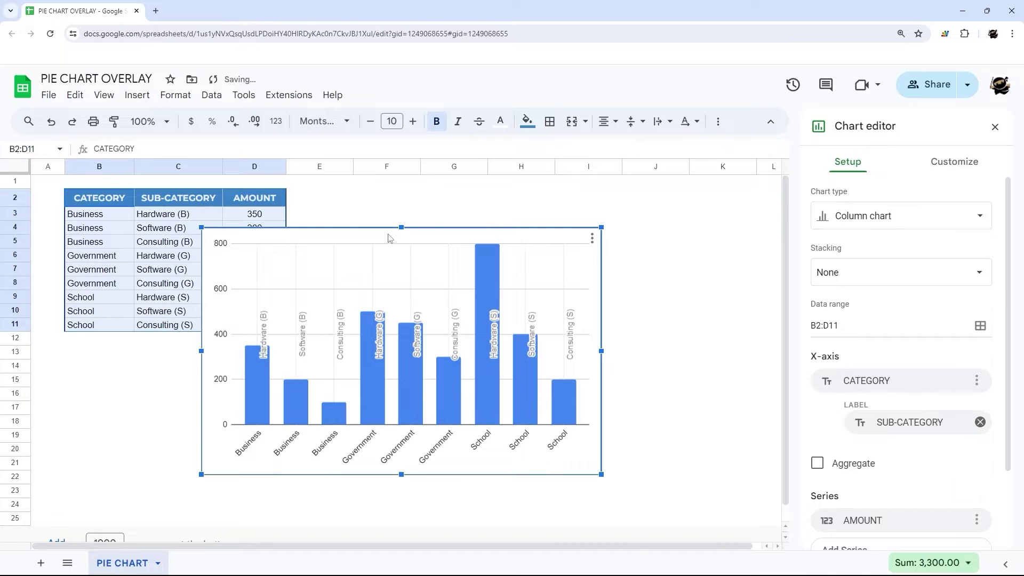
pyautogui.moveTo(388, 238); pyautogui.dragTo(493, 202)
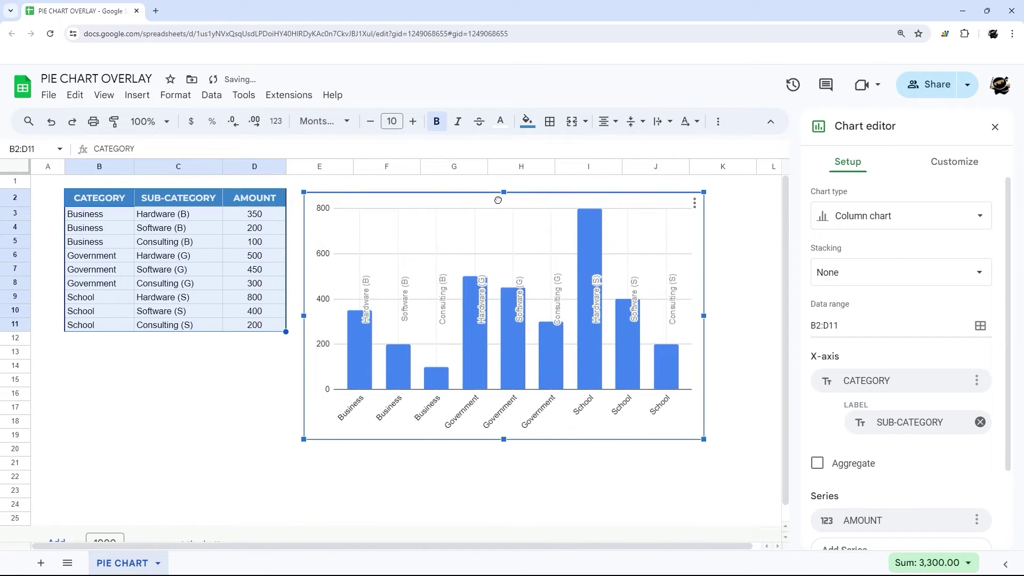
pyautogui.click(901, 220)
pyautogui.scroll(-5, 880, 320)
pyautogui.click(852, 356)
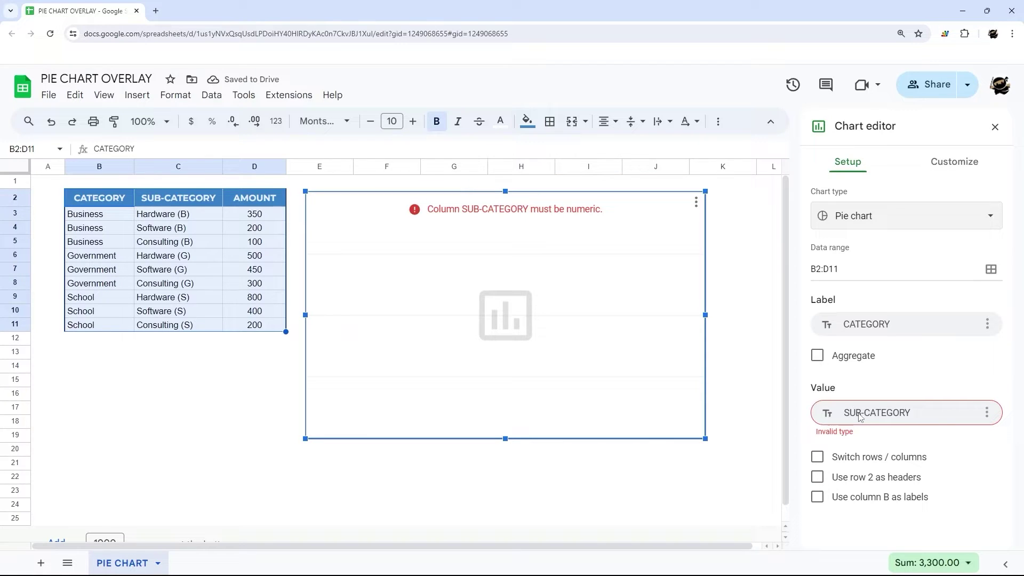
pyautogui.click(860, 418)
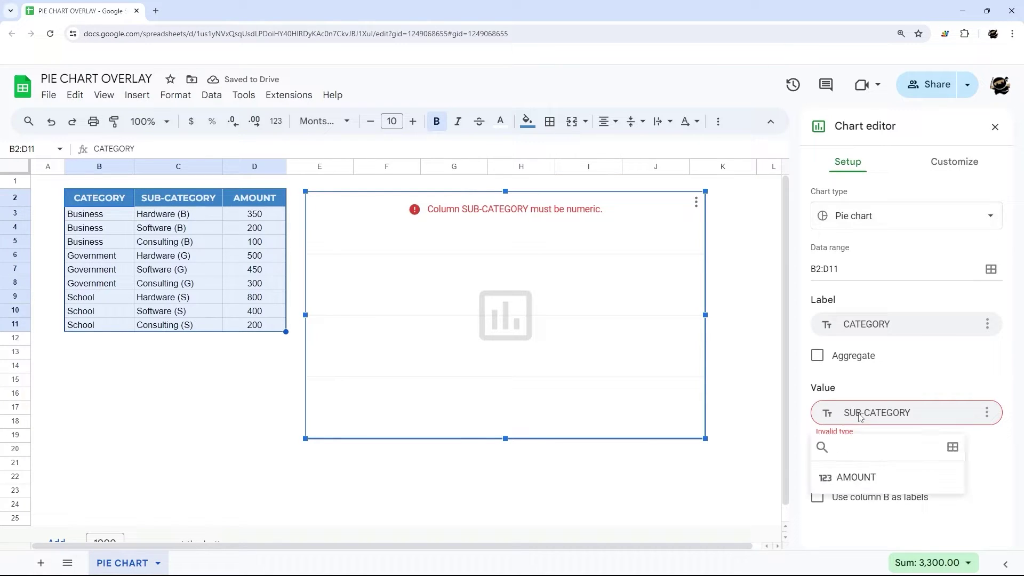
pyautogui.click(850, 476)
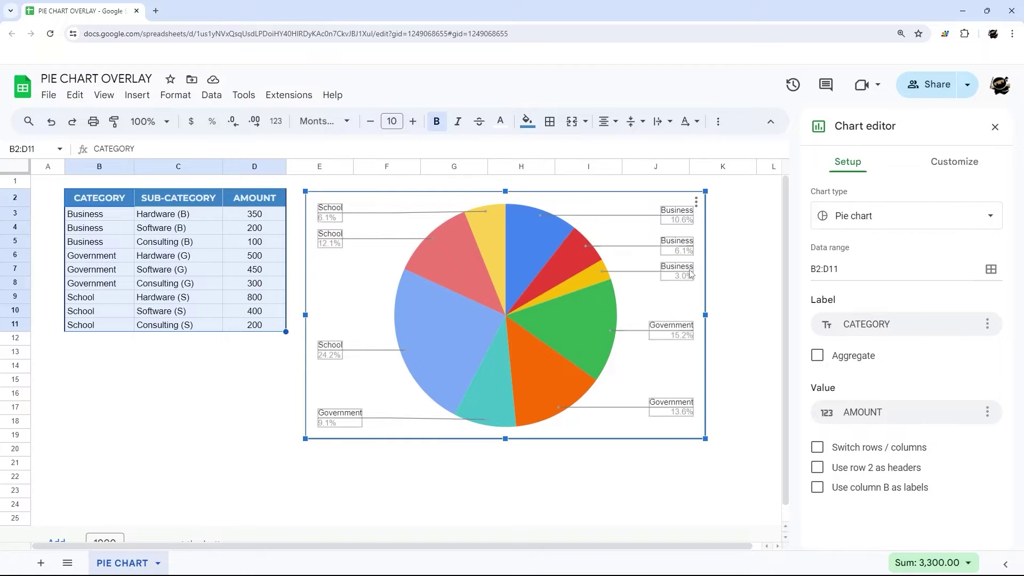
# Aggregate the pie into one slice per category and shift the chart lower right.
pyautogui.click(816, 357)
pyautogui.moveTo(577, 207); pyautogui.dragTo(599, 209)
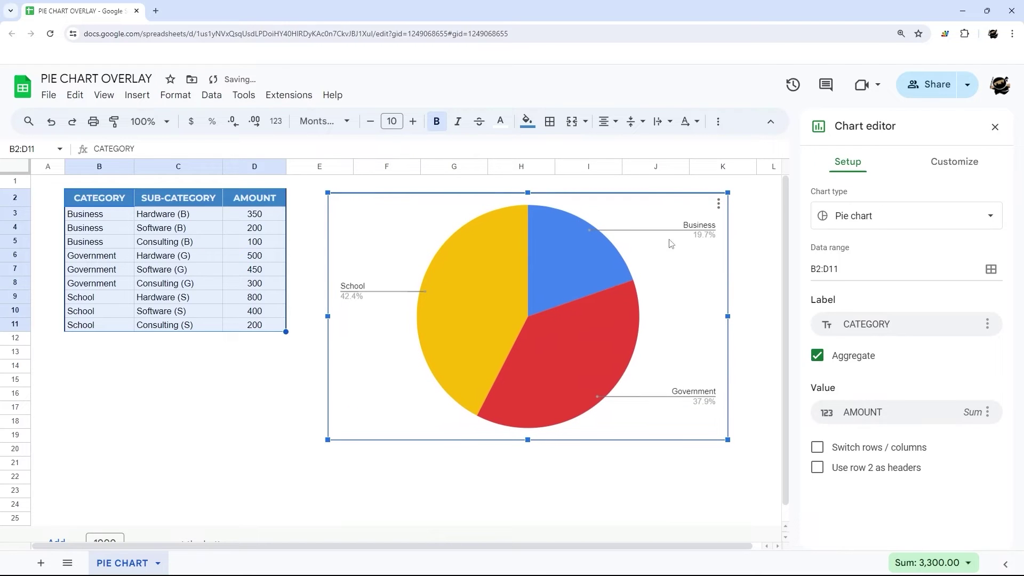
pyautogui.moveTo(657, 273); pyautogui.dragTo(682, 329)
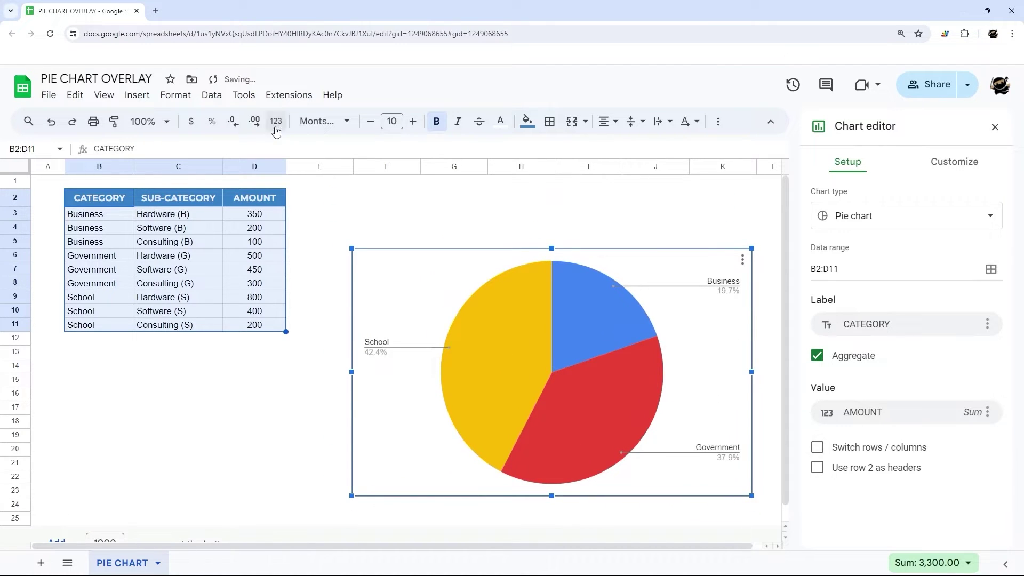
pyautogui.click(188, 100)
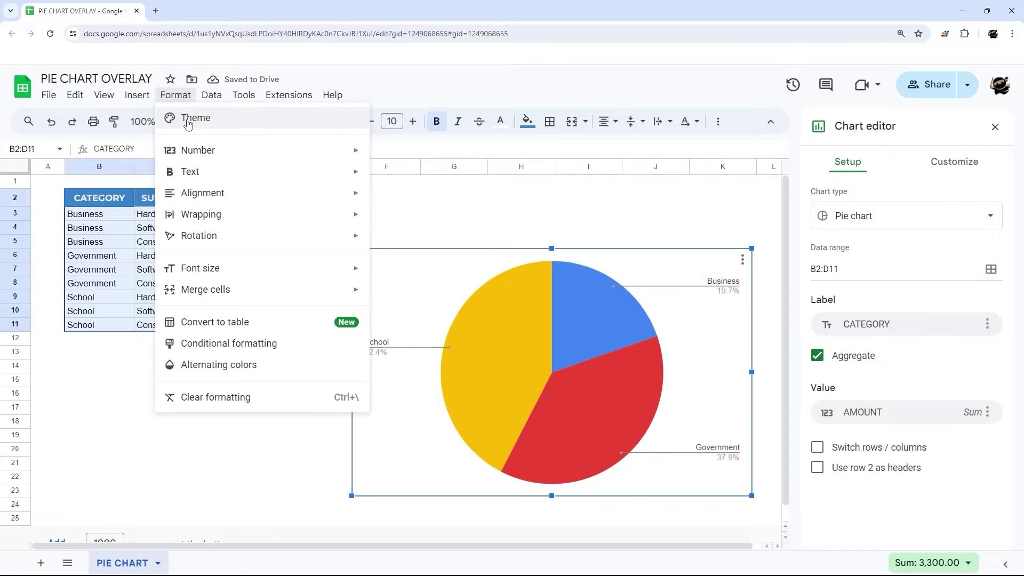
# Browse the Customize tab's Pie chart and Pie slice sections without changing anything.
pyautogui.click(963, 165)
pyautogui.click(859, 239)
pyautogui.click(849, 250)
pyautogui.click(851, 282)
pyautogui.click(851, 311)
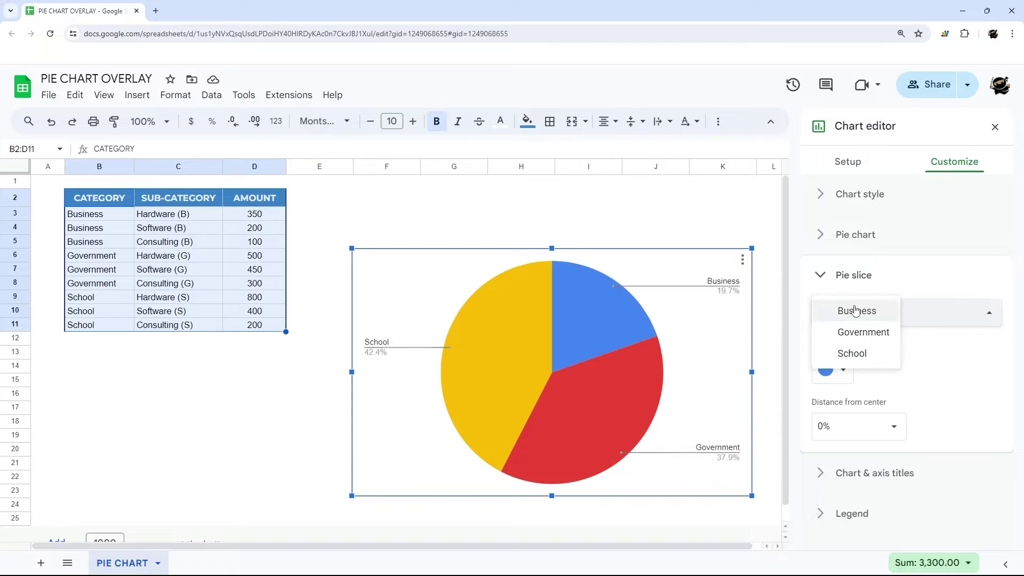
pyautogui.click(863, 276)
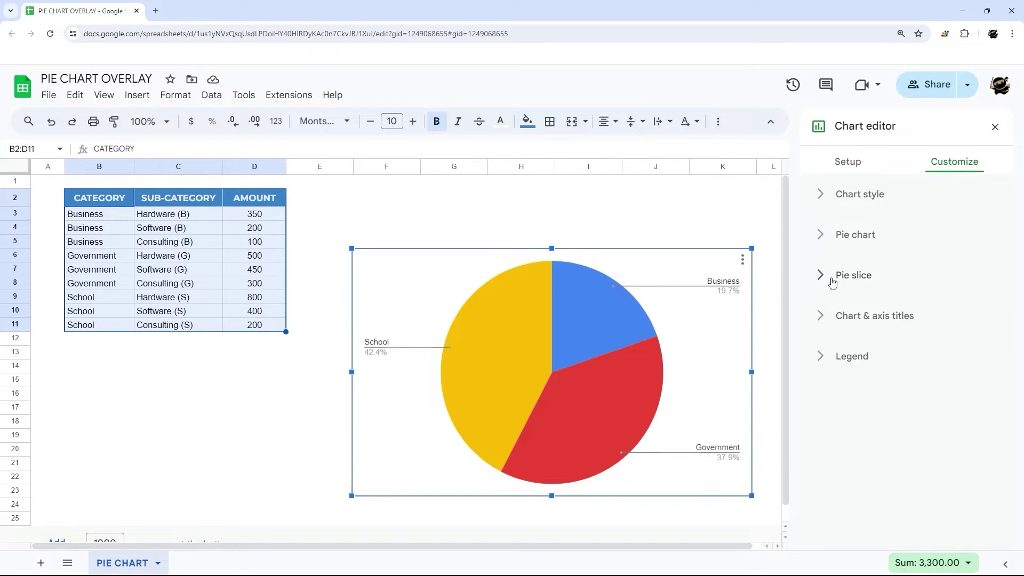
# Shrink the pie chart and set its slice labels to show category names.
pyautogui.moveTo(752, 248); pyautogui.dragTo(647, 319)
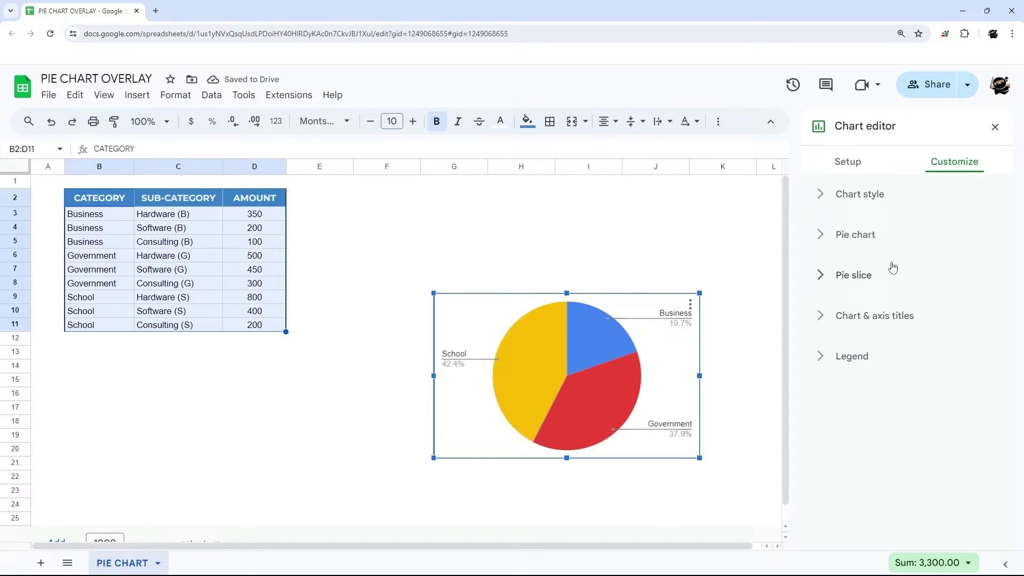
pyautogui.click(869, 236)
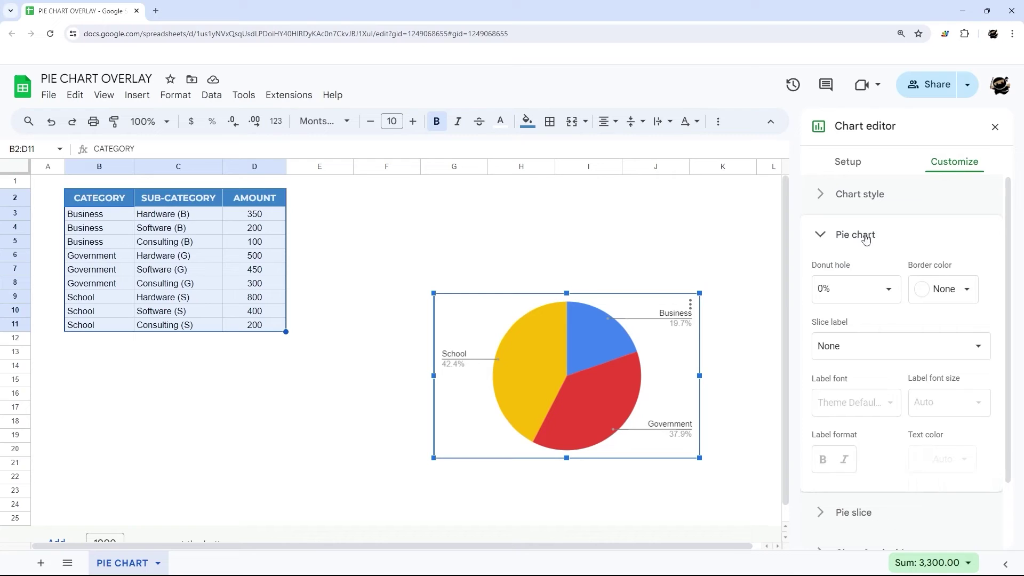
pyautogui.click(845, 342)
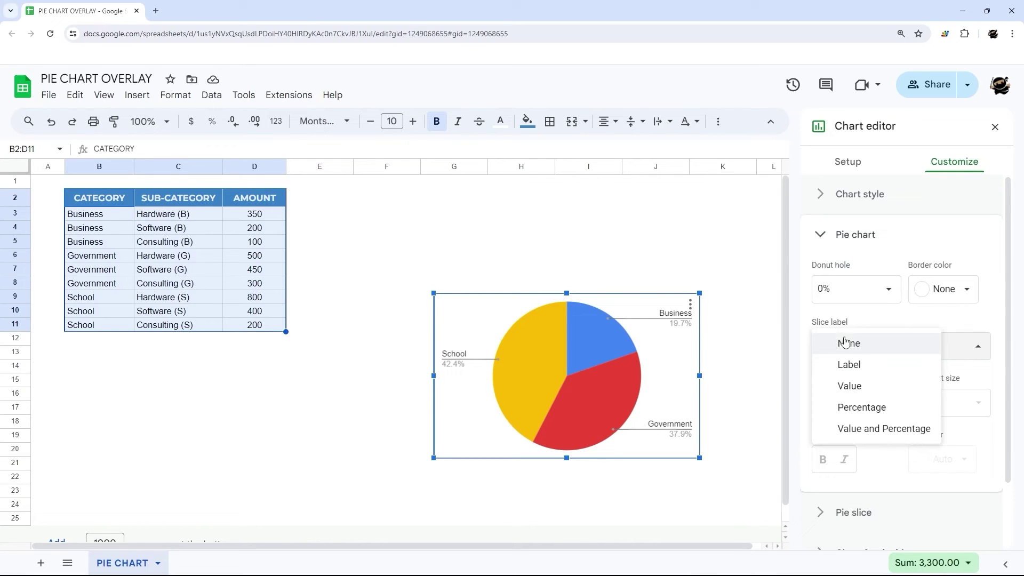
pyautogui.click(846, 365)
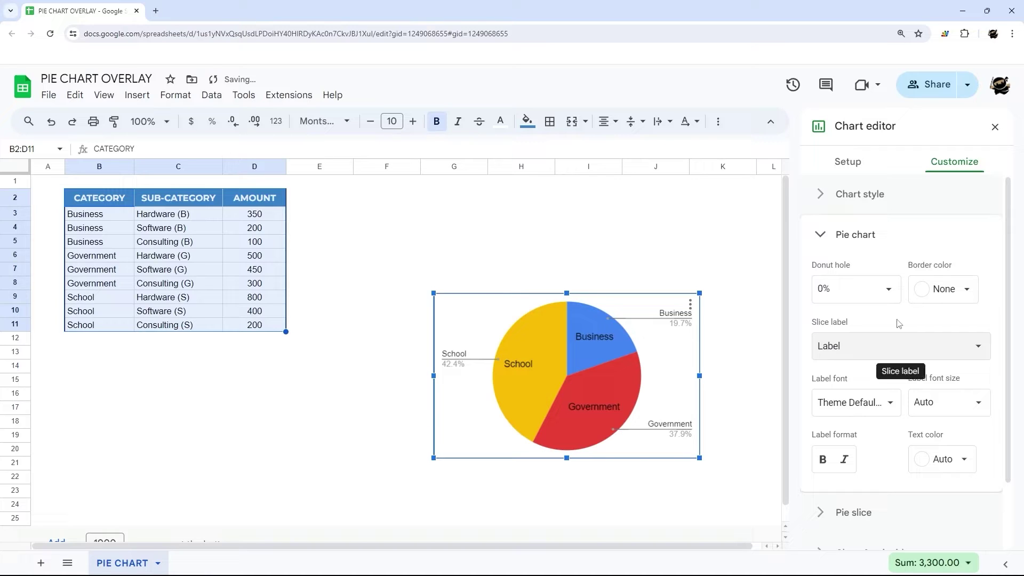
pyautogui.click(854, 237)
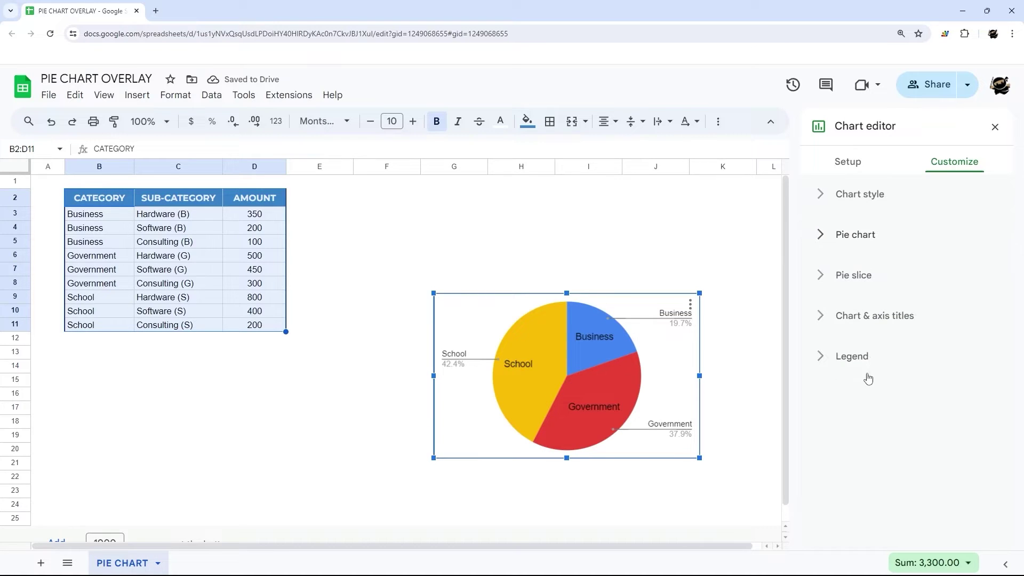
# Set the legend position to None and close the chart editor.
pyautogui.click(860, 356)
pyautogui.click(837, 417)
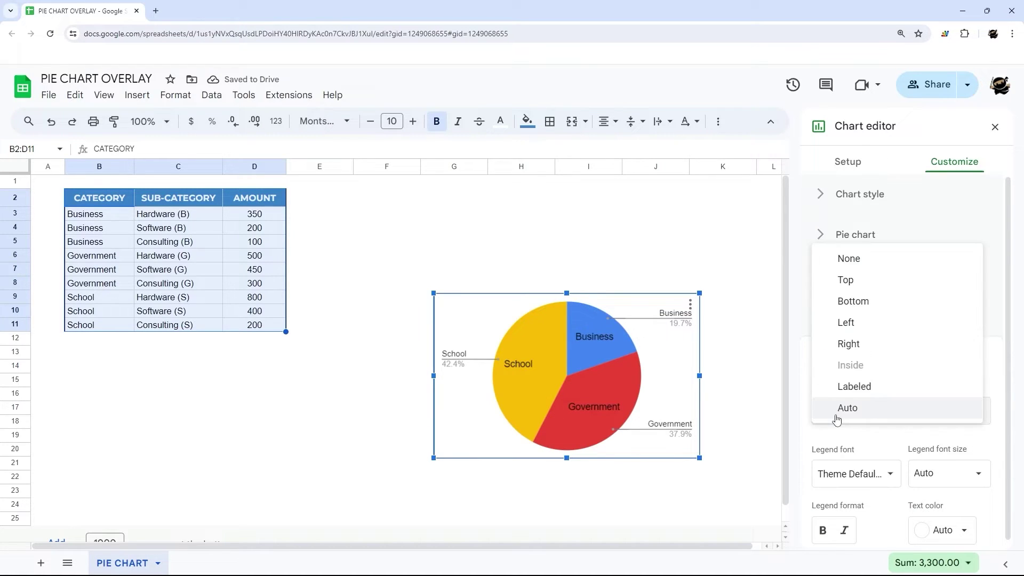
pyautogui.click(849, 258)
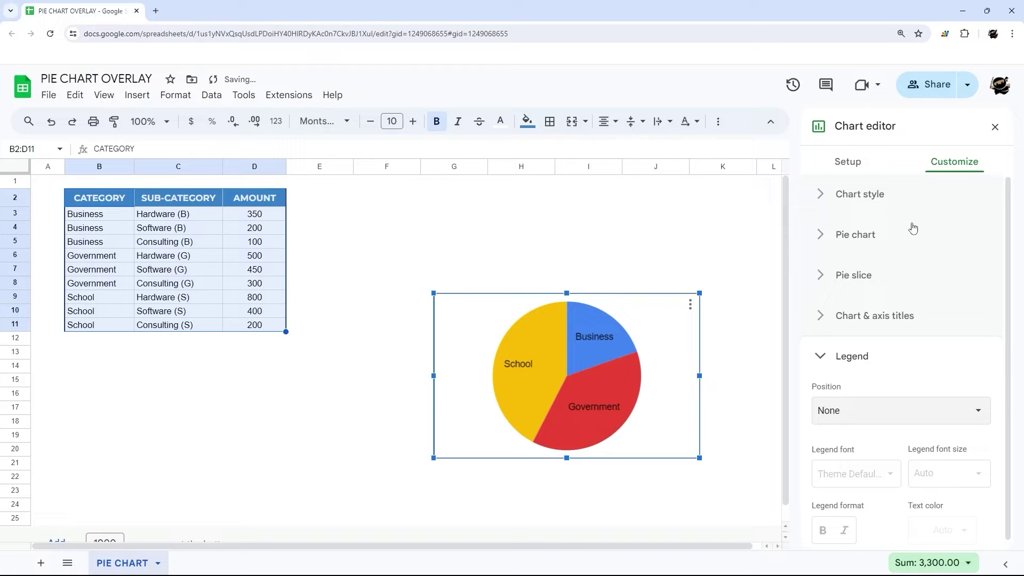
pyautogui.click(995, 128)
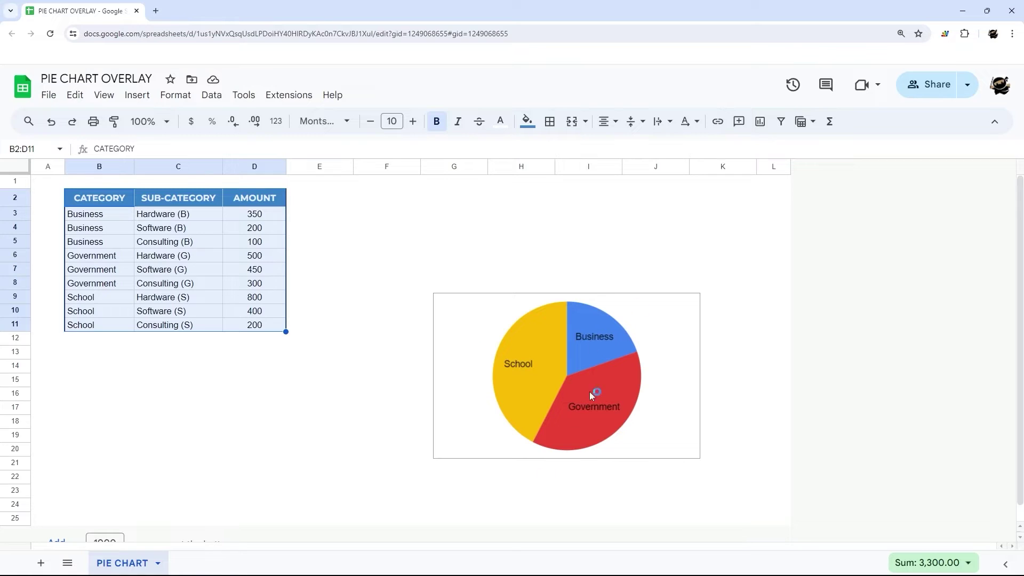
# Select B2:D11 and insert a new chart as a doughnut chart.
pyautogui.moveTo(97, 198); pyautogui.dragTo(256, 325)
pyautogui.click(768, 119)
pyautogui.click(875, 216)
pyautogui.scroll(-5, 902, 331)
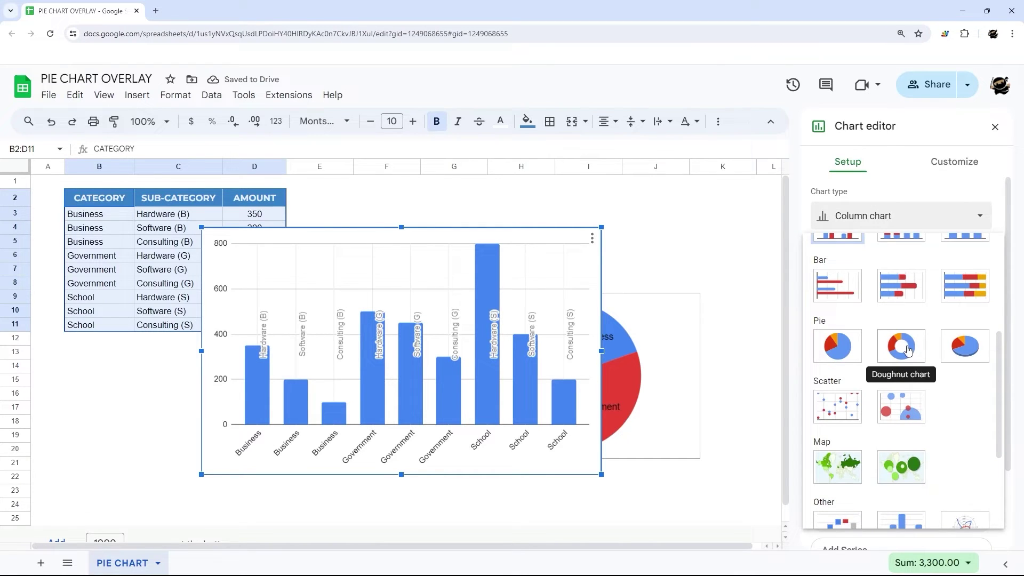
pyautogui.click(909, 350)
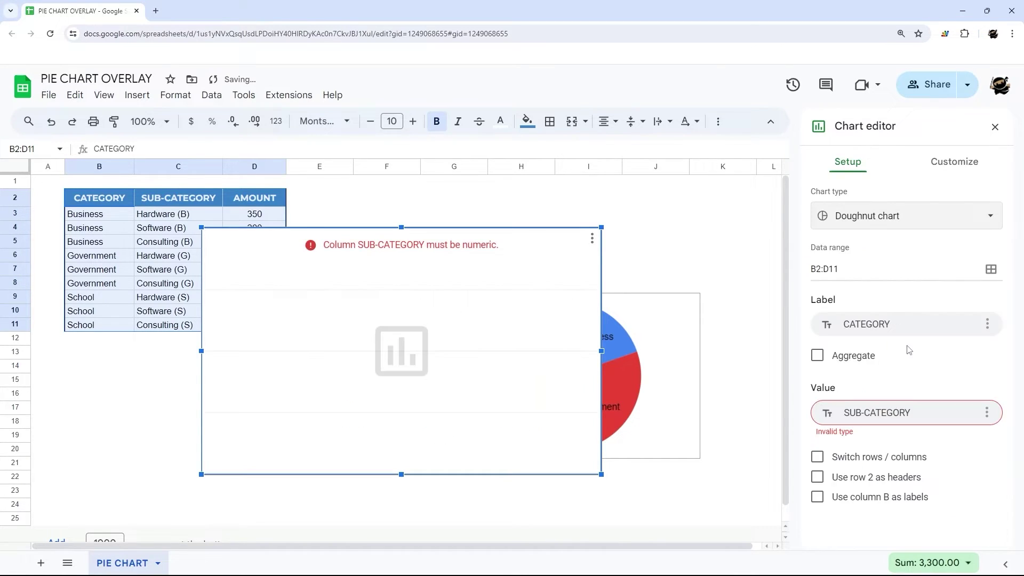
# Use AMOUNT for values and SUB-CATEGORY for labels, then move the doughnut off the table.
pyautogui.click(874, 414)
pyautogui.click(845, 485)
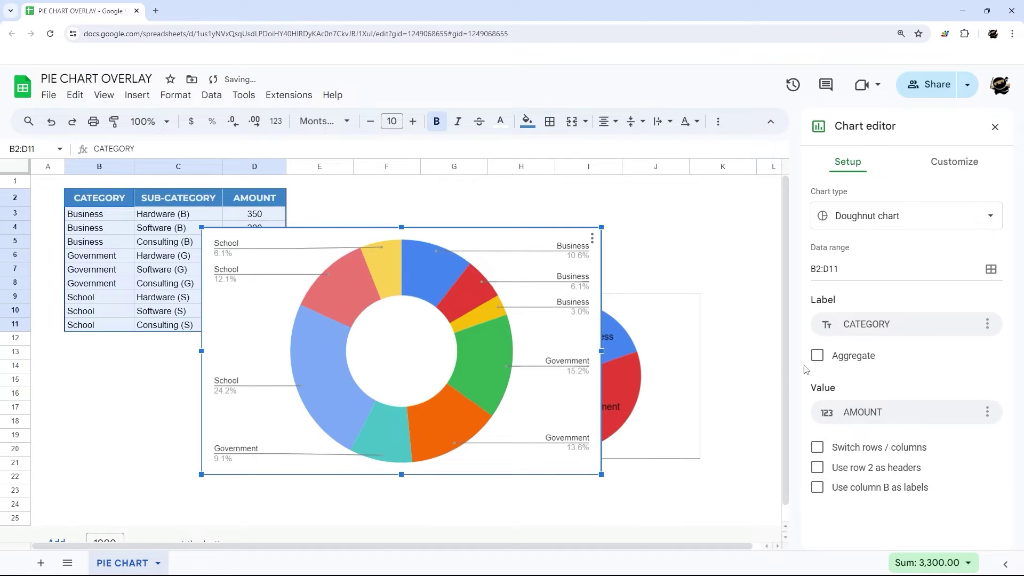
pyautogui.click(867, 324)
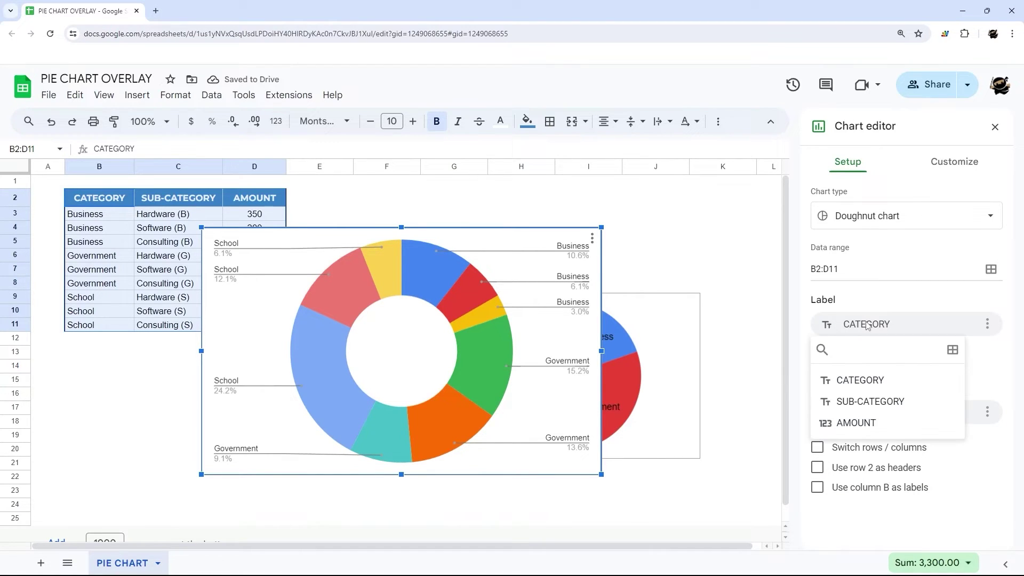
pyautogui.click(870, 401)
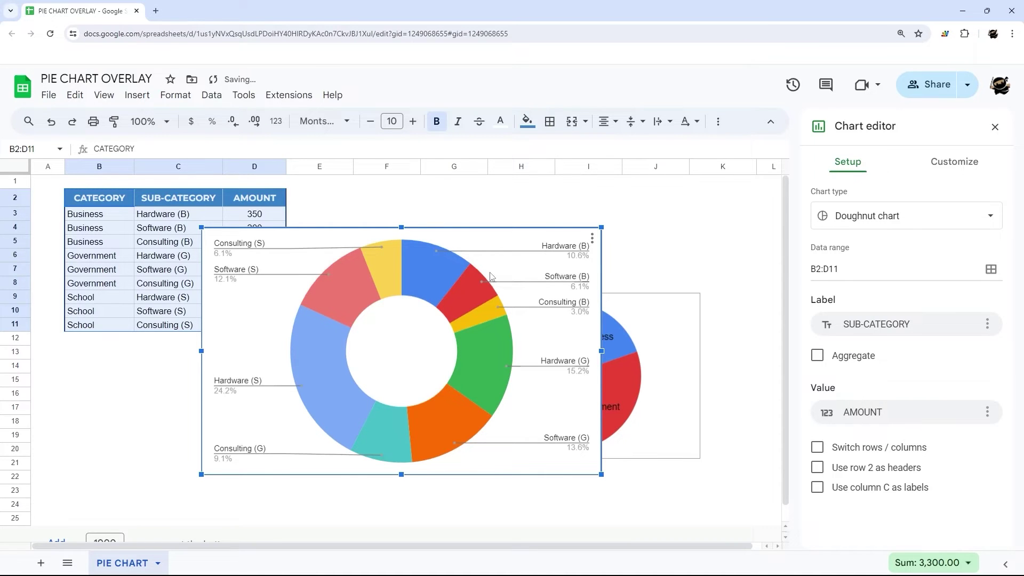
pyautogui.moveTo(463, 236); pyautogui.dragTo(586, 249)
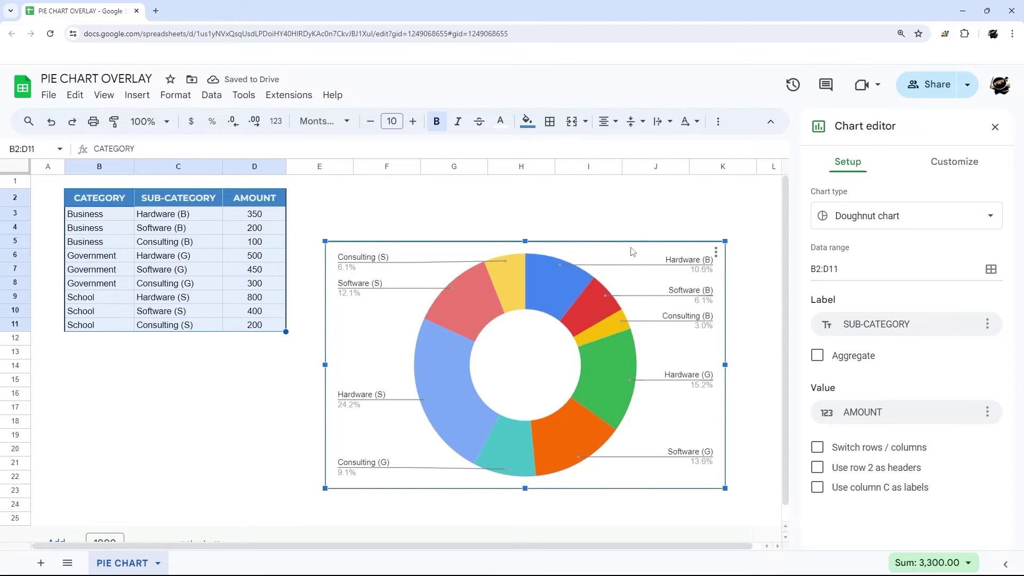
# Set the doughnut chart's background colour to None.
pyautogui.moveTo(632, 252); pyautogui.dragTo(483, 233)
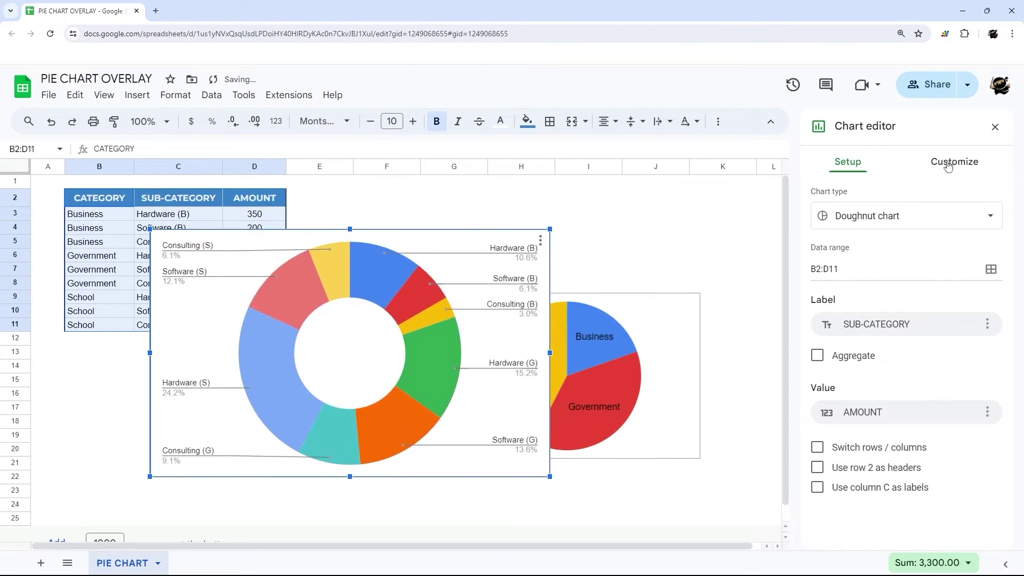
pyautogui.click(949, 164)
pyautogui.click(875, 193)
pyautogui.click(844, 250)
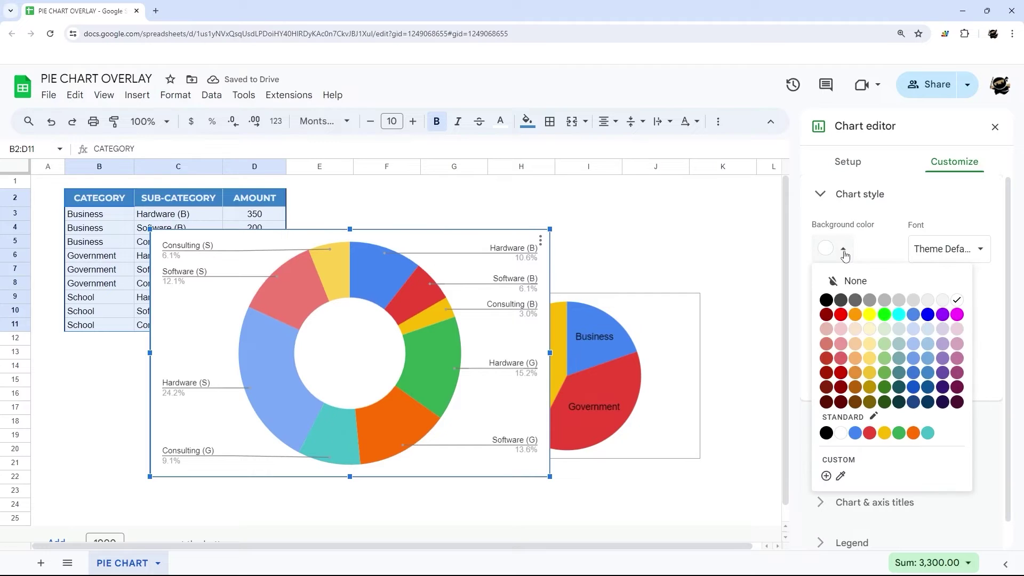
pyautogui.click(844, 283)
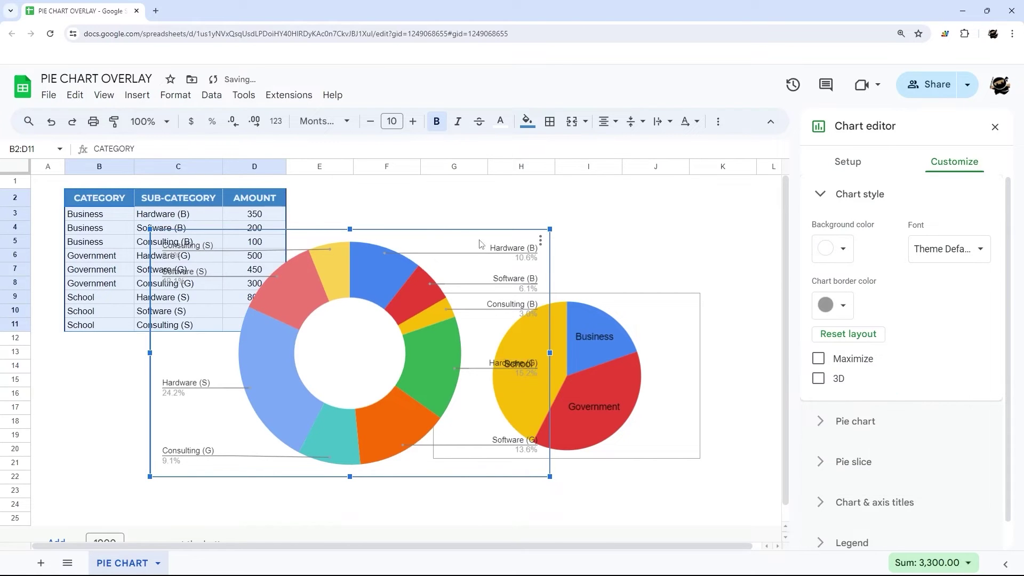
pyautogui.moveTo(478, 244); pyautogui.dragTo(469, 202)
# Set the category pie's chart border colour to None, then reselect the doughnut.
pyautogui.click(662, 315)
pyautogui.click(833, 305)
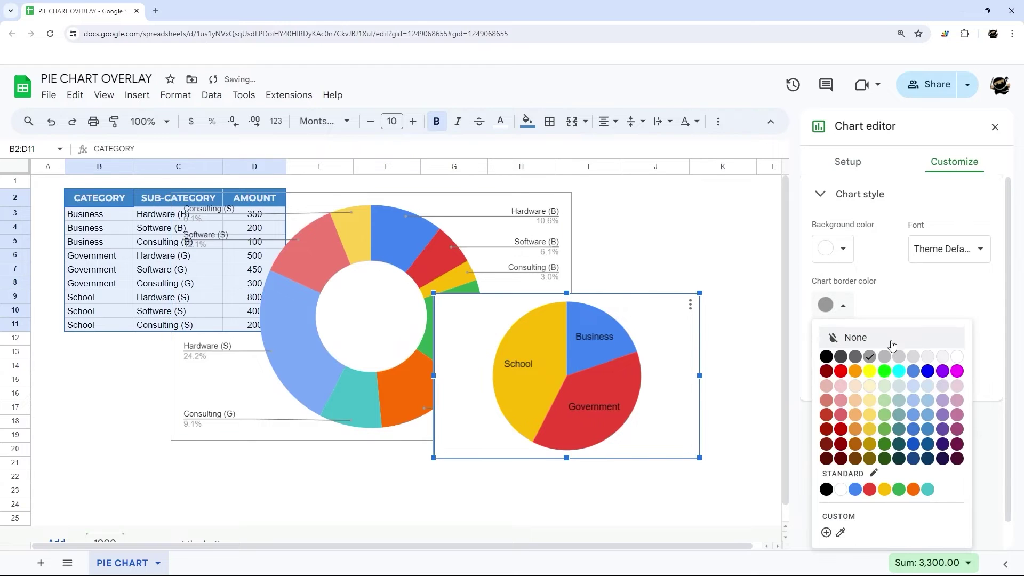
pyautogui.click(895, 342)
pyautogui.click(746, 269)
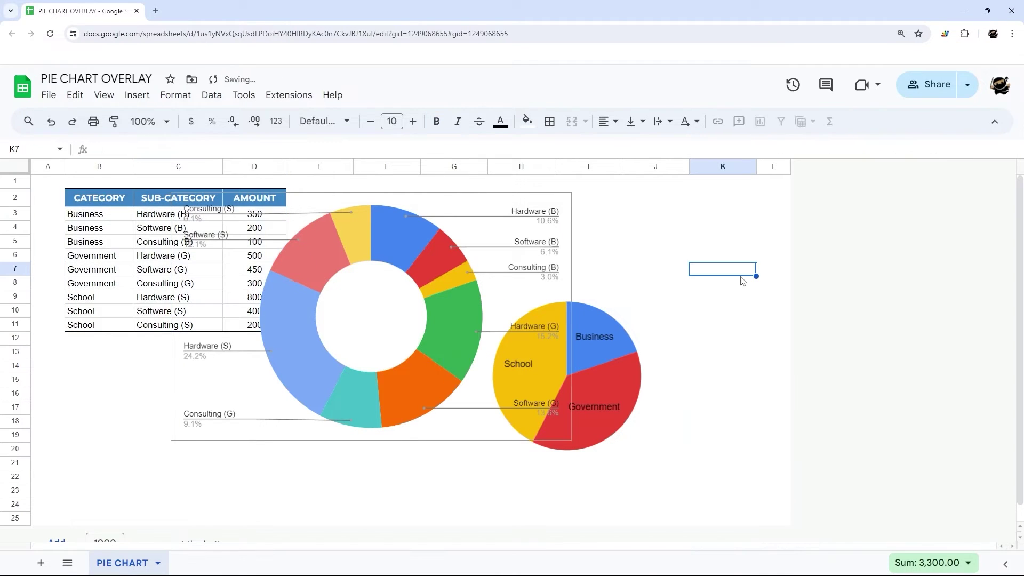
pyautogui.click(429, 214)
# Drag the doughnut over the pie and enlarge it around the pie.
pyautogui.moveTo(430, 214); pyautogui.dragTo(642, 275)
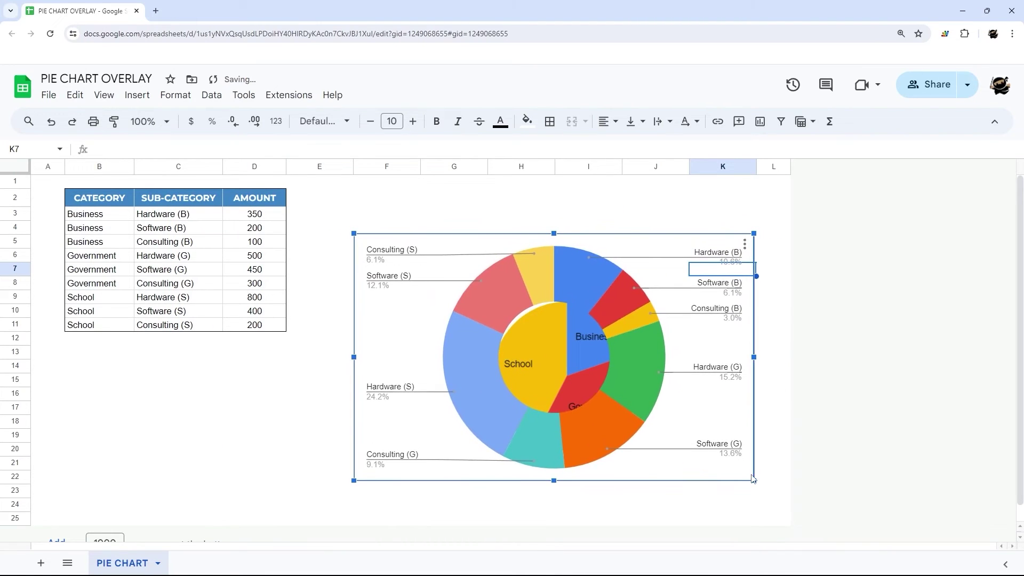
pyautogui.moveTo(754, 479); pyautogui.dragTo(810, 515)
pyautogui.moveTo(459, 256); pyautogui.dragTo(335, 234)
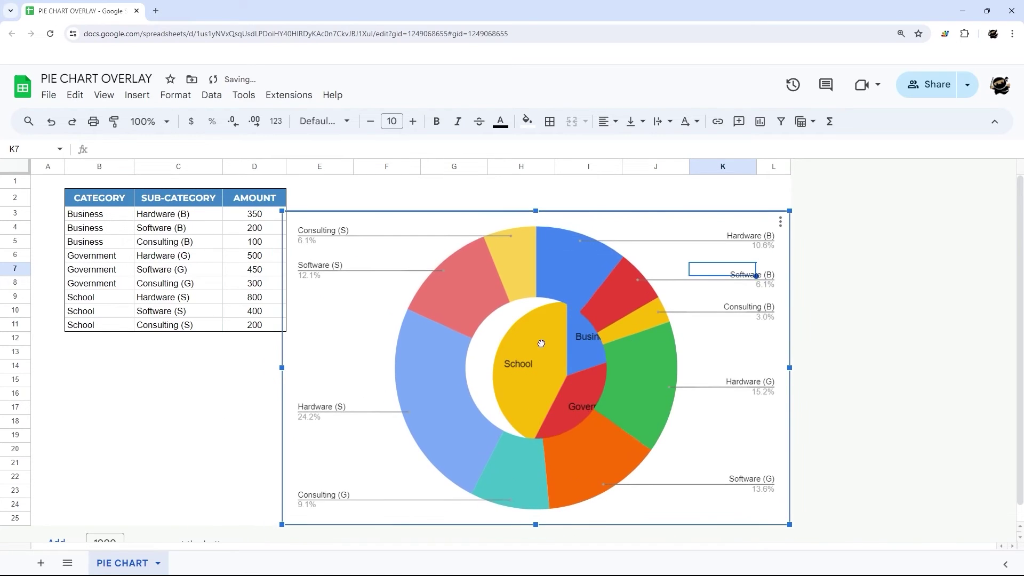
# Undo the accidental move and re-centre the doughnut exactly over the pie.
pyautogui.hotkey('ctrl', 'y')
pyautogui.hotkey('ctrl', 'z')
pyautogui.hotkey('ctrl', 'y')
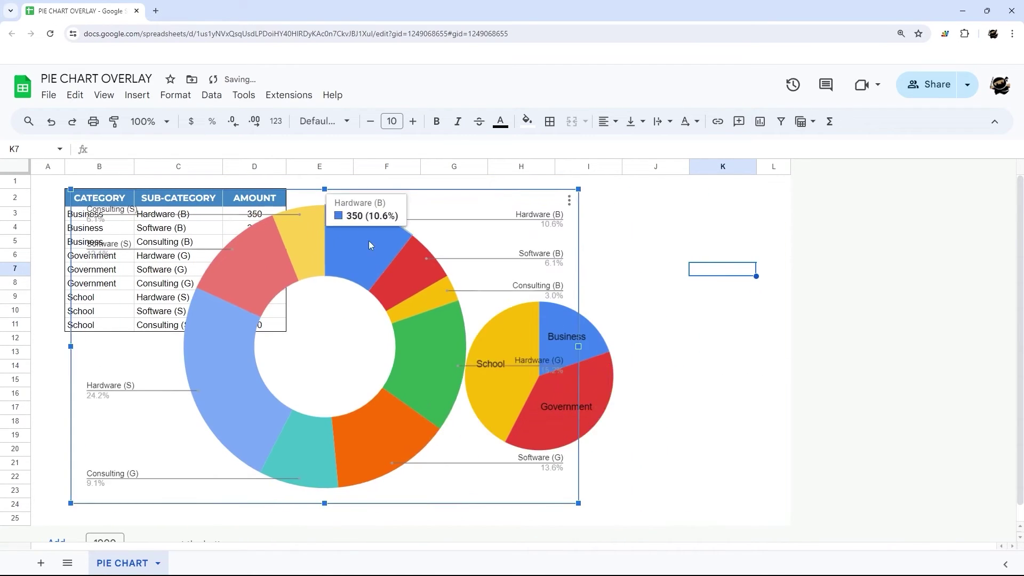
pyautogui.click(500, 335)
pyautogui.hotkey('ctrl', 'z')
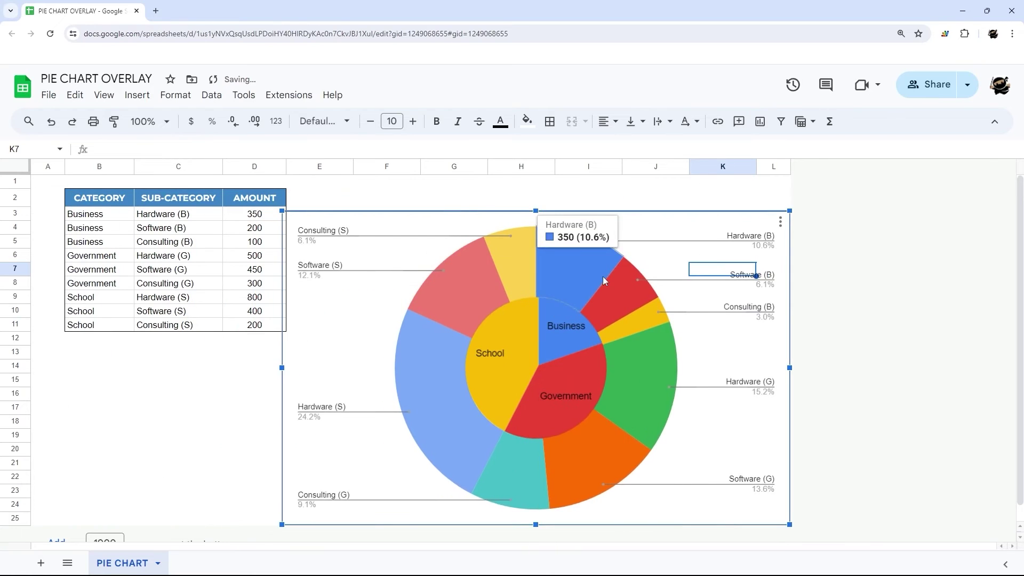
pyautogui.hotkey('ctrl', 'y')
pyautogui.click(539, 341)
pyautogui.click(723, 338)
pyautogui.moveTo(341, 301); pyautogui.dragTo(587, 301)
pyautogui.click(178, 407)
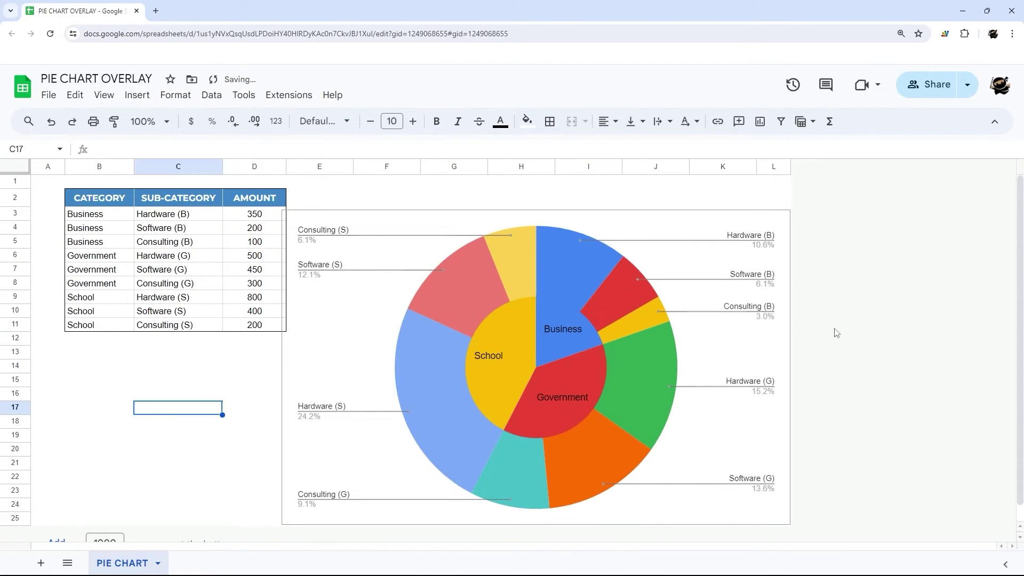
# Set the doughnut chart's border colour to None in Chart style.
pyautogui.click(213, 393)
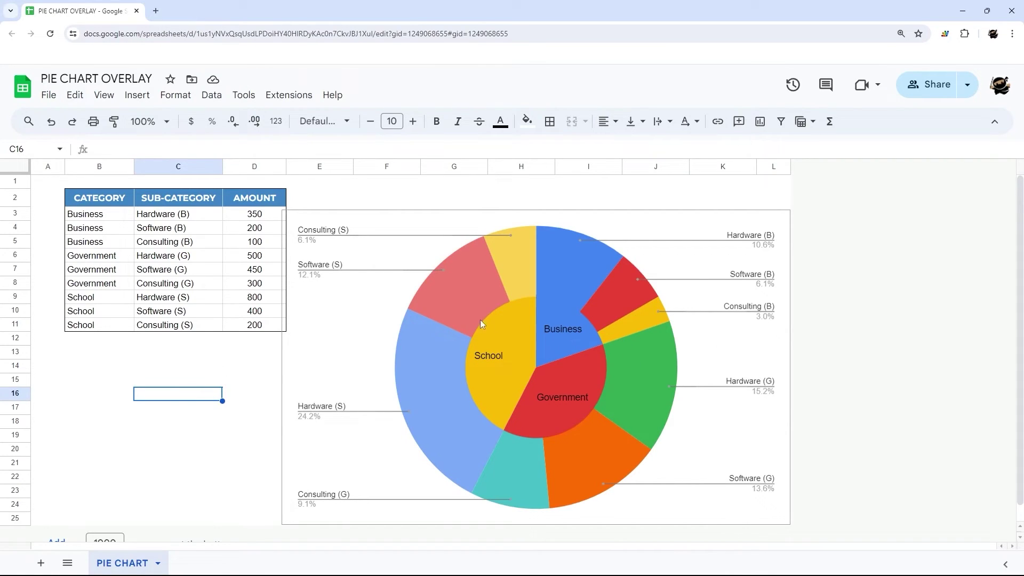
pyautogui.click(678, 361)
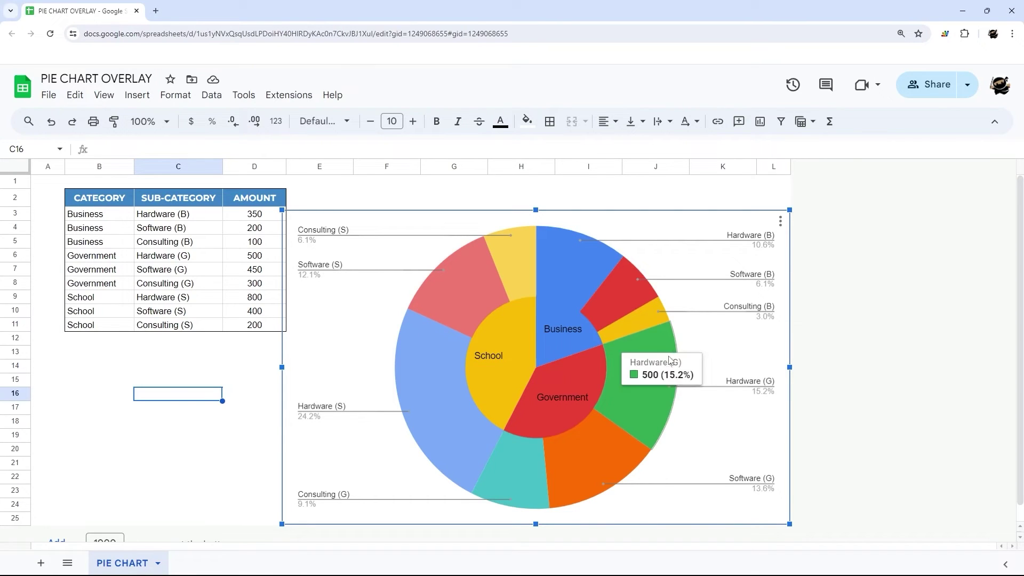
pyautogui.doubleClick(705, 352)
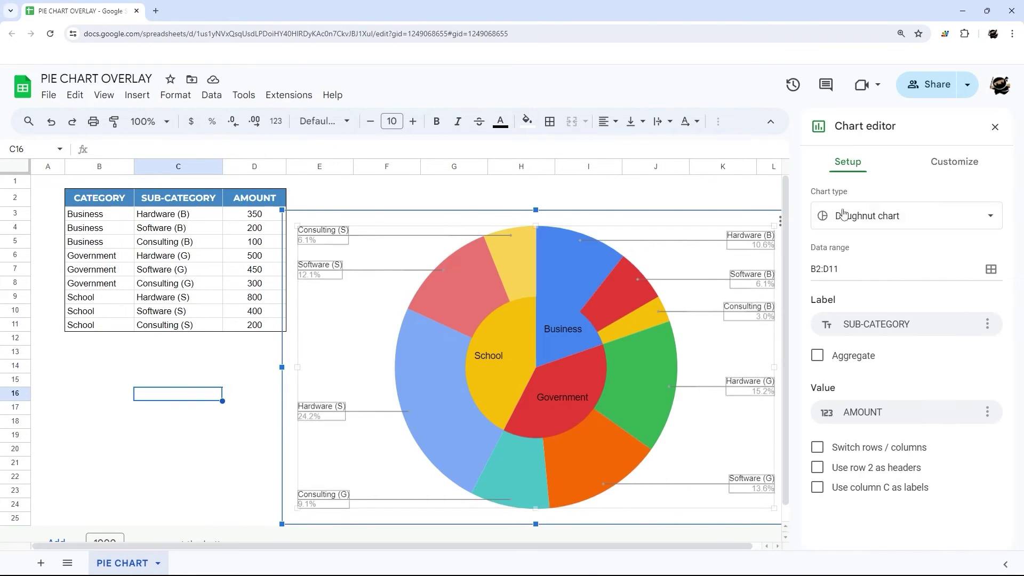
pyautogui.click(954, 161)
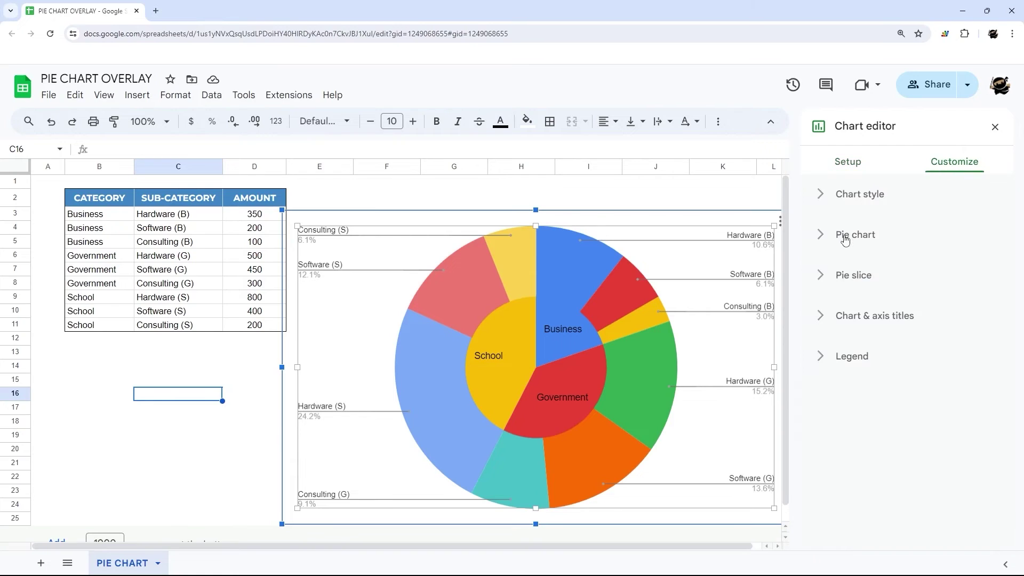
pyautogui.click(859, 192)
pyautogui.click(846, 305)
pyautogui.click(867, 335)
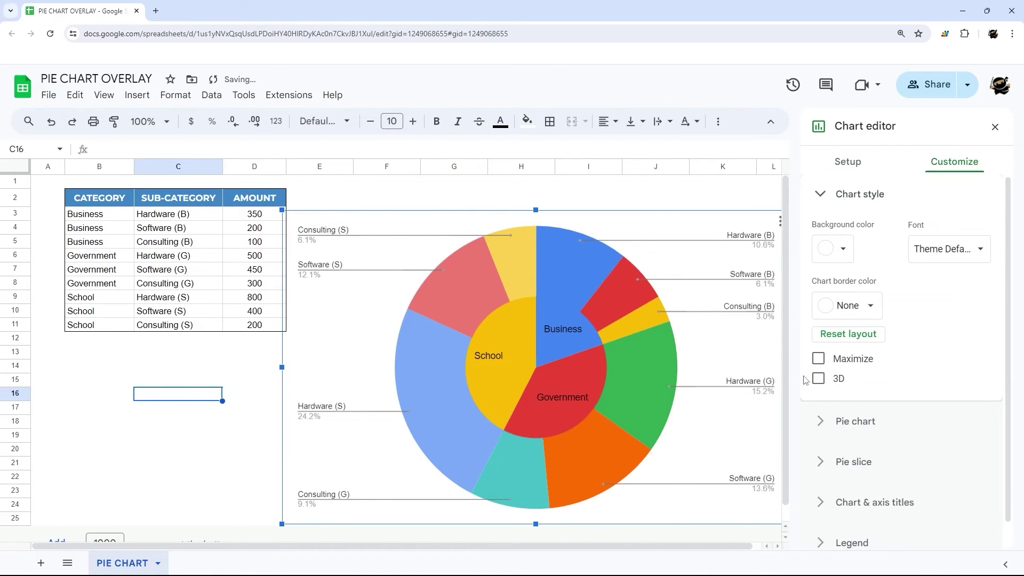
pyautogui.click(260, 386)
# Reopen the doughnut's Customize settings and expand the Pie slice section.
pyautogui.doubleClick(763, 344)
pyautogui.click(955, 162)
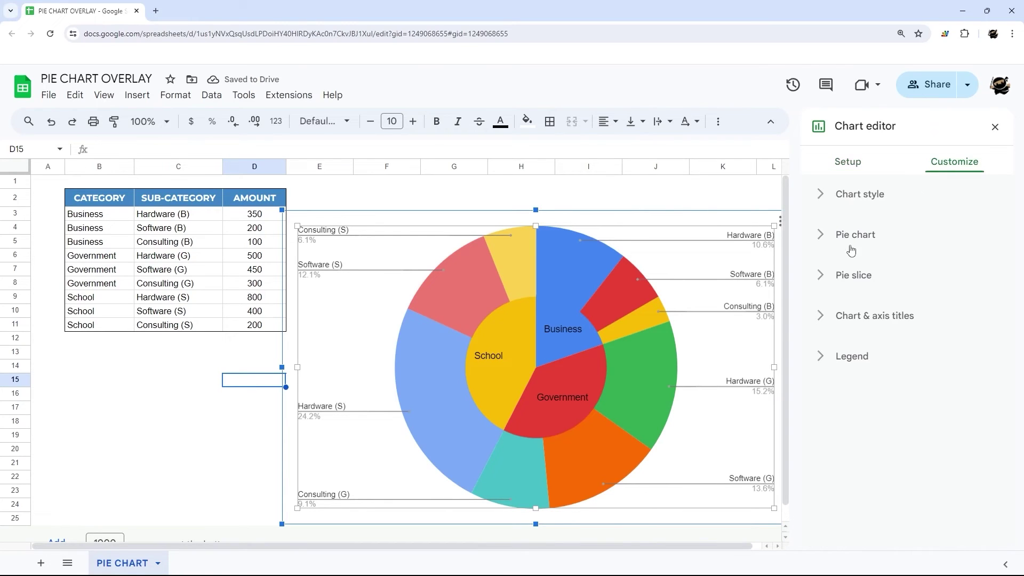
pyautogui.click(846, 280)
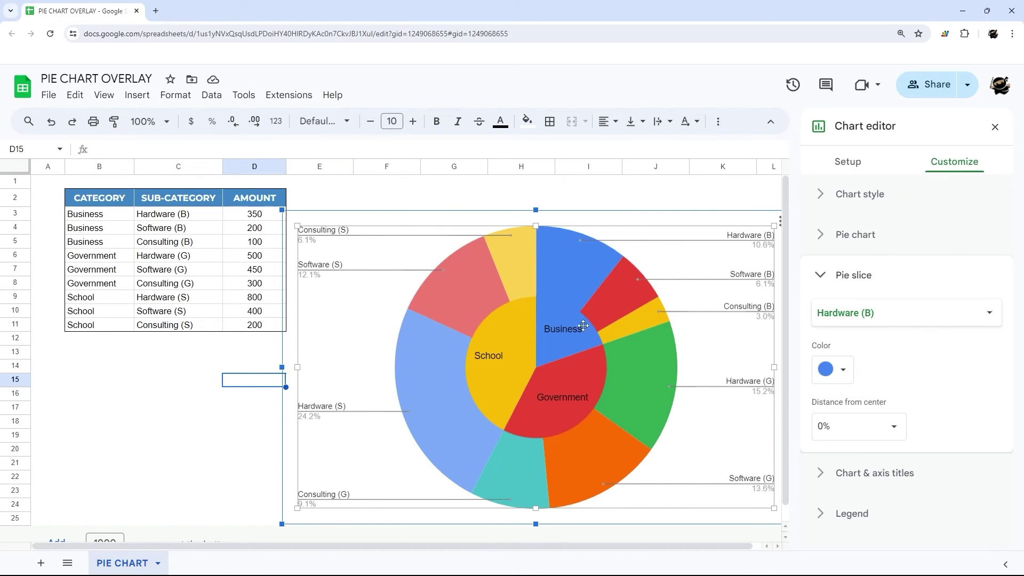
# Colour Hardware (B) dark blue, Software (B) light blue and Consulting (B) medium blue.
pyautogui.click(866, 311)
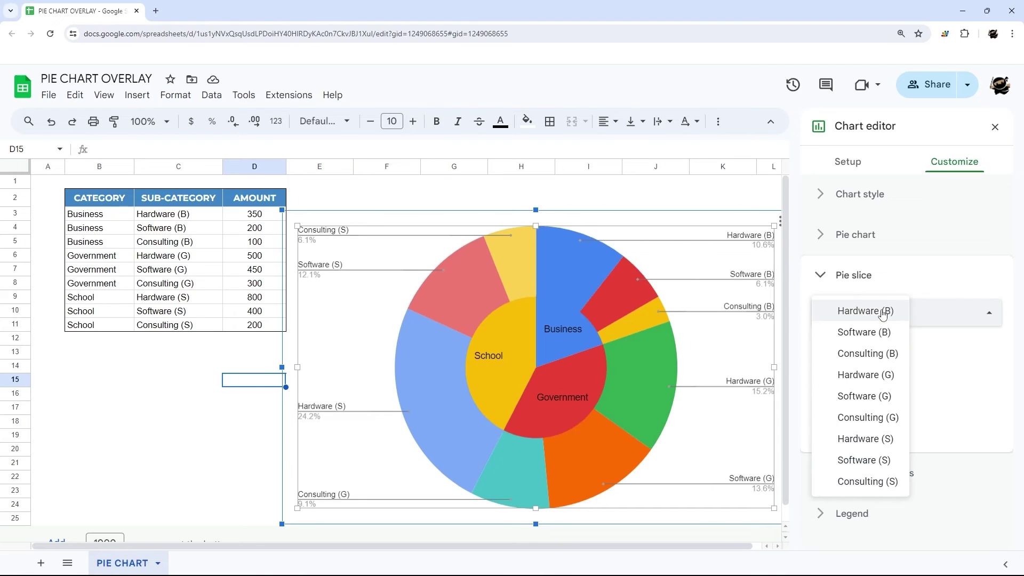
pyautogui.click(867, 311)
pyautogui.click(842, 370)
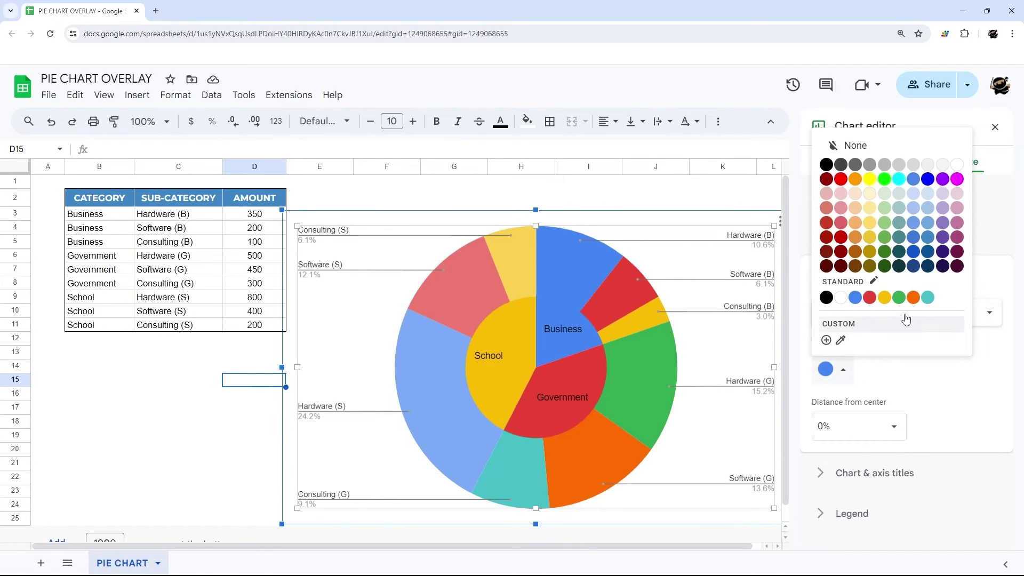
pyautogui.click(929, 255)
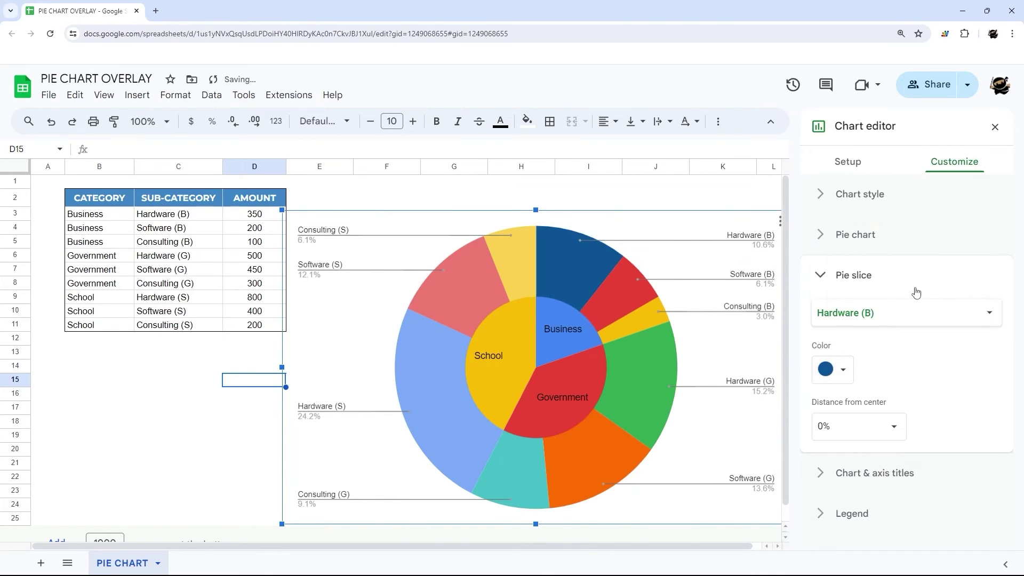
pyautogui.click(886, 318)
pyautogui.click(864, 332)
pyautogui.click(841, 370)
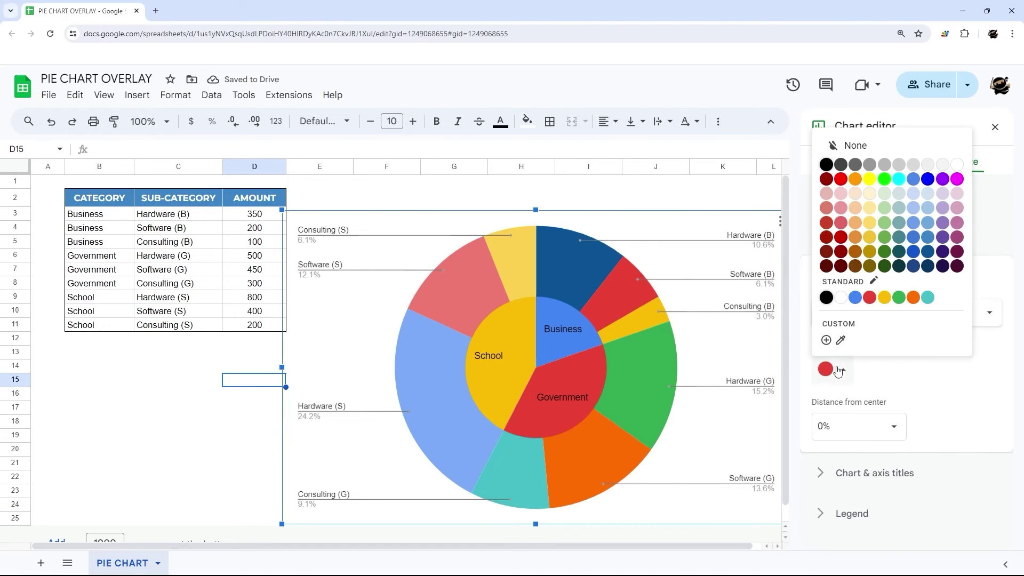
pyautogui.click(934, 200)
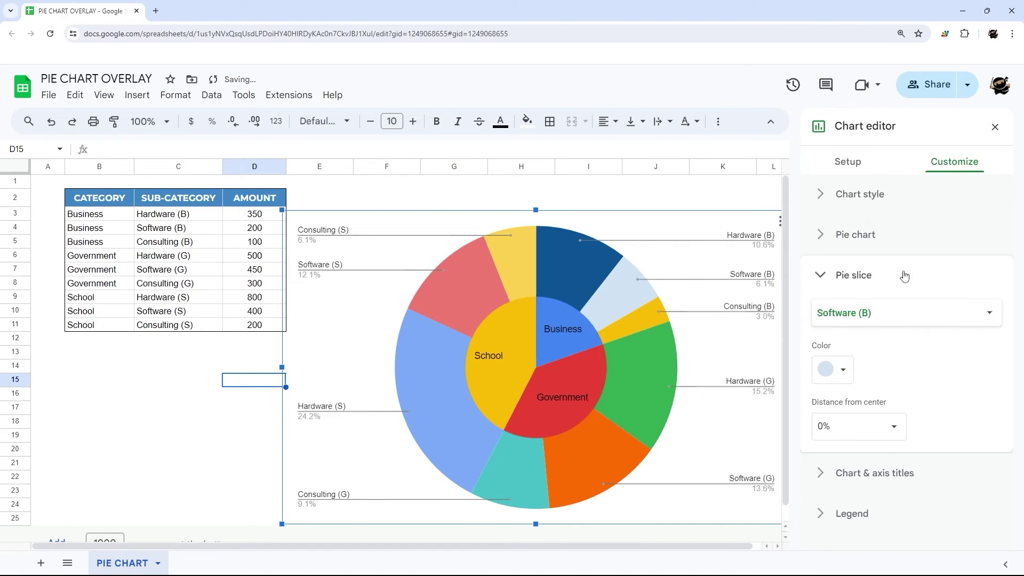
pyautogui.click(874, 314)
pyautogui.click(880, 335)
pyautogui.click(842, 369)
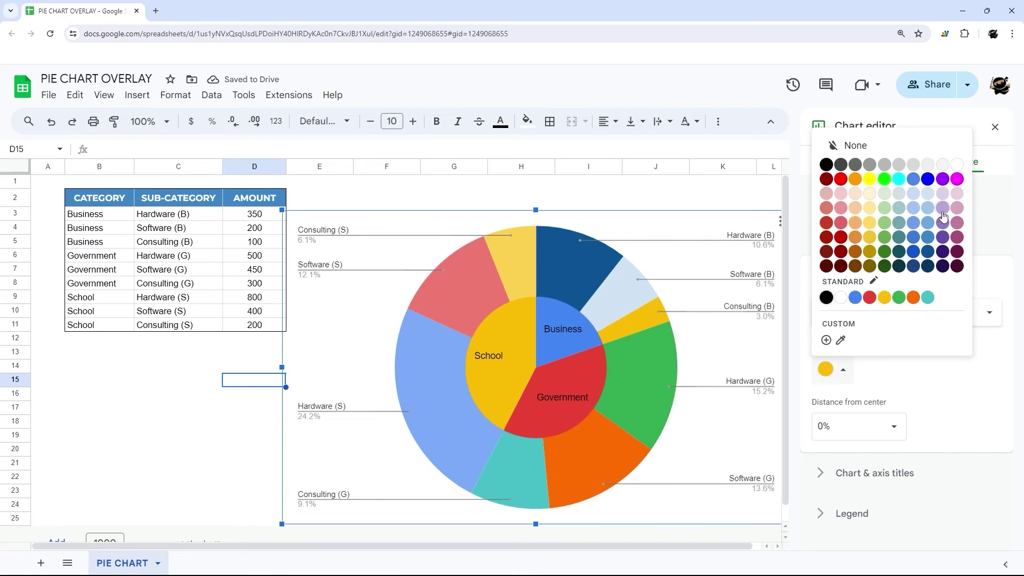
pyautogui.click(930, 229)
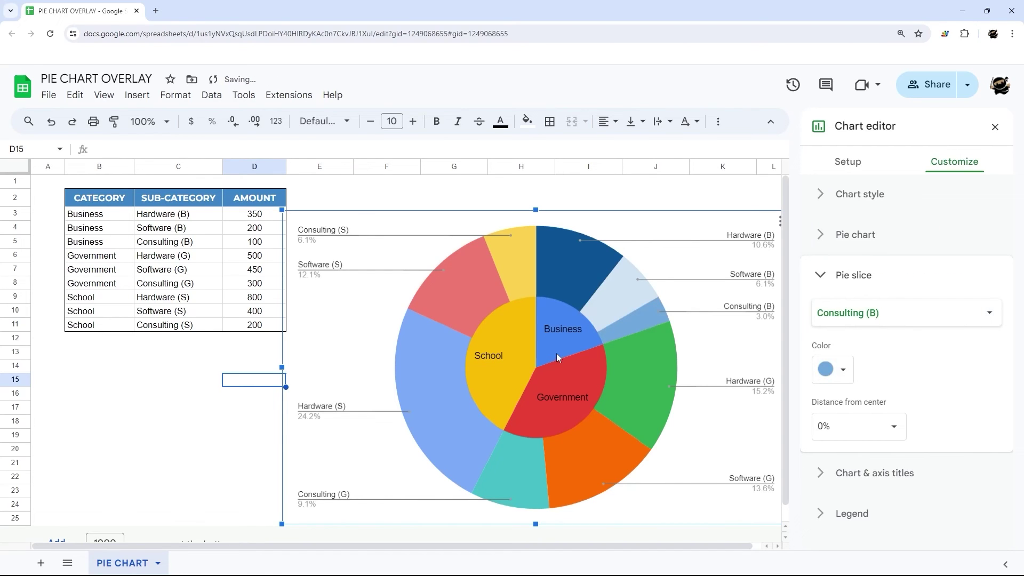
# Colour Hardware (G) dark red, Software (G) pink and Consulting (G) deeper pinkish red.
pyautogui.click(878, 313)
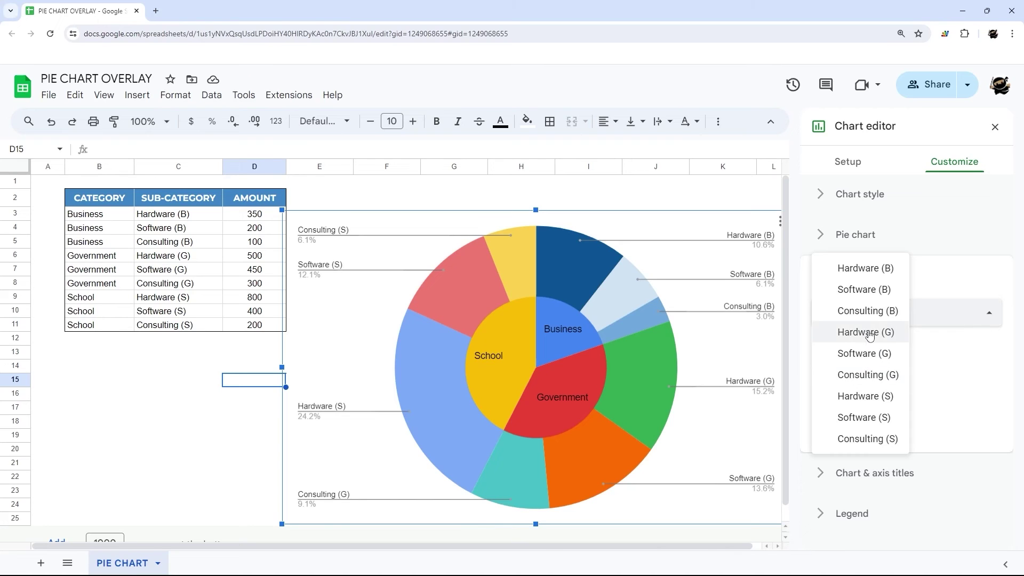
pyautogui.click(866, 332)
pyautogui.click(841, 368)
pyautogui.click(846, 262)
pyautogui.click(877, 313)
pyautogui.click(871, 331)
pyautogui.click(832, 370)
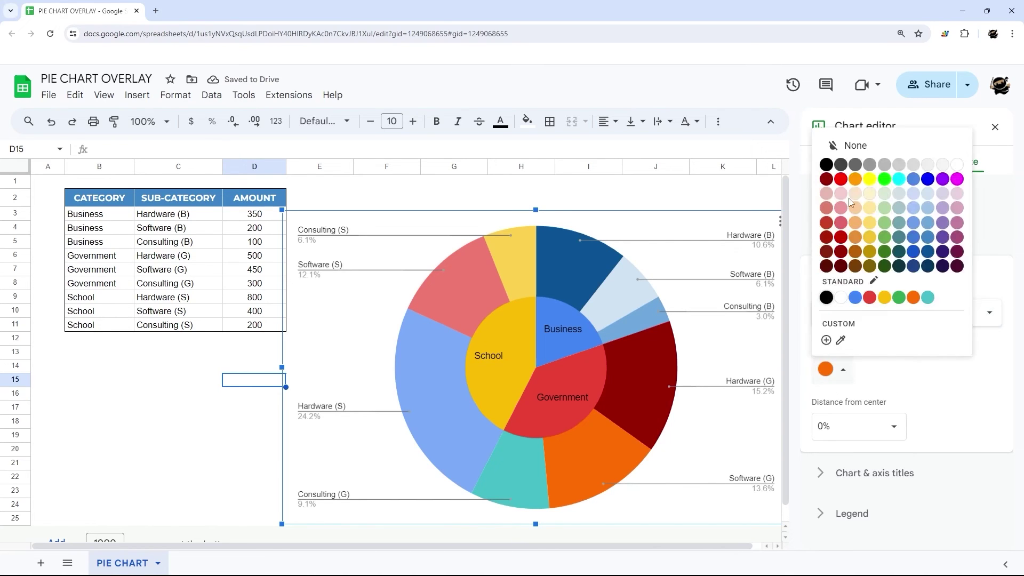
pyautogui.click(837, 201)
pyautogui.click(832, 369)
pyautogui.click(841, 251)
pyautogui.click(832, 369)
pyautogui.click(841, 222)
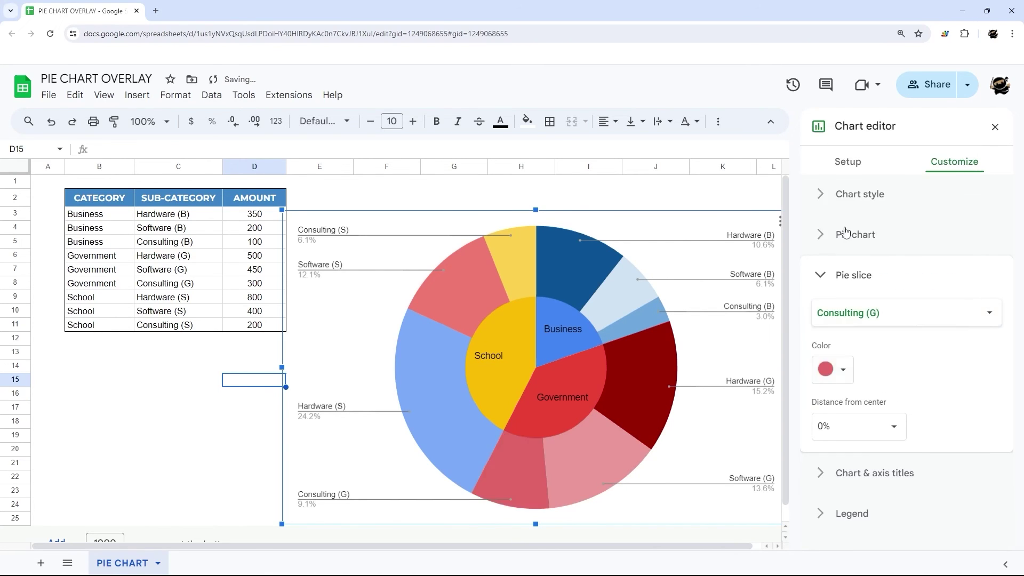
# Colour Hardware (S) dark yellow, Software (S) light yellow, Consulting (S) yellow, then close the editor.
pyautogui.click(906, 313)
pyautogui.click(853, 334)
pyautogui.click(832, 369)
pyautogui.click(870, 251)
pyautogui.click(907, 313)
pyautogui.click(854, 332)
pyautogui.click(832, 369)
pyautogui.click(870, 193)
pyautogui.click(832, 369)
pyautogui.click(882, 233)
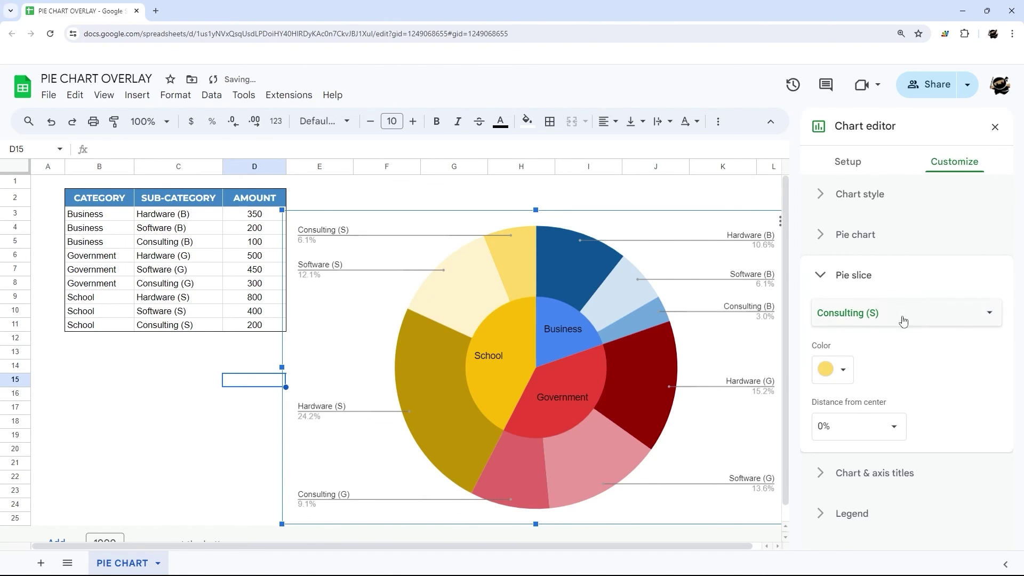
pyautogui.press('Escape')
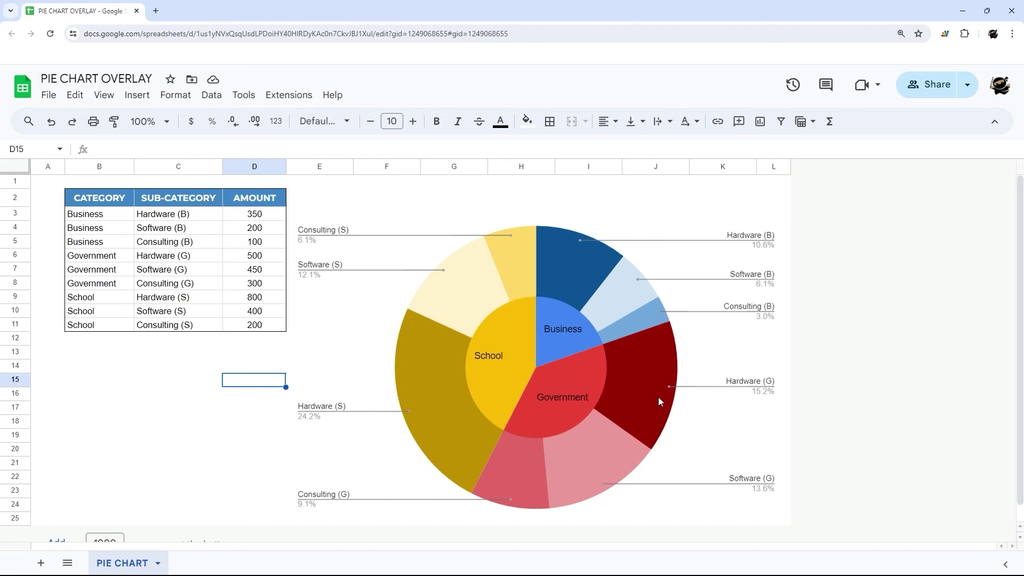